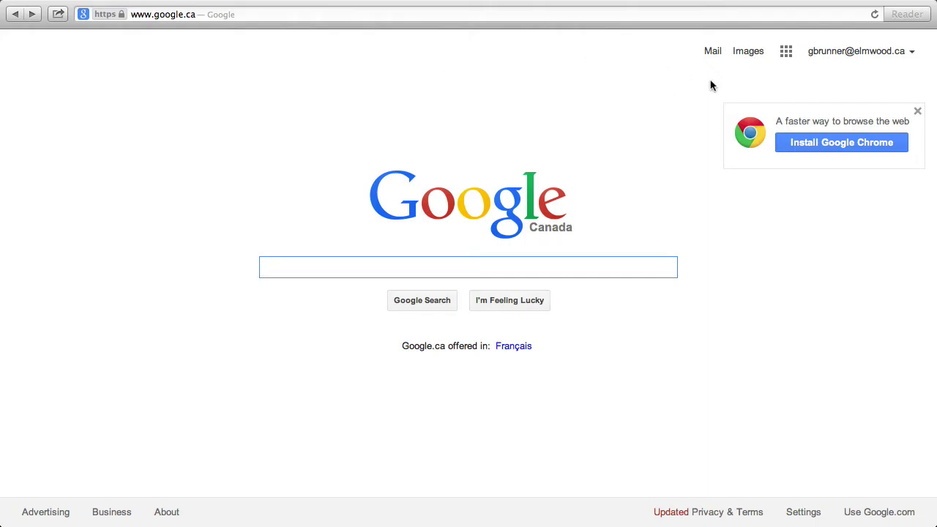
- From the Google apps grid, go to Drive and create a new blank form with CREATE > Form
{"action": "left_click", "coordinate": [786, 51]}
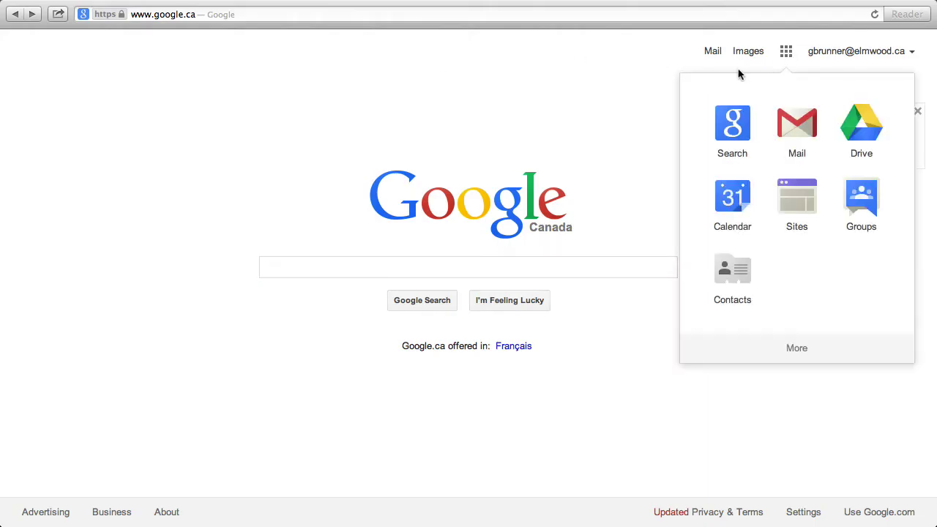
{"action": "left_click", "coordinate": [857, 123]}
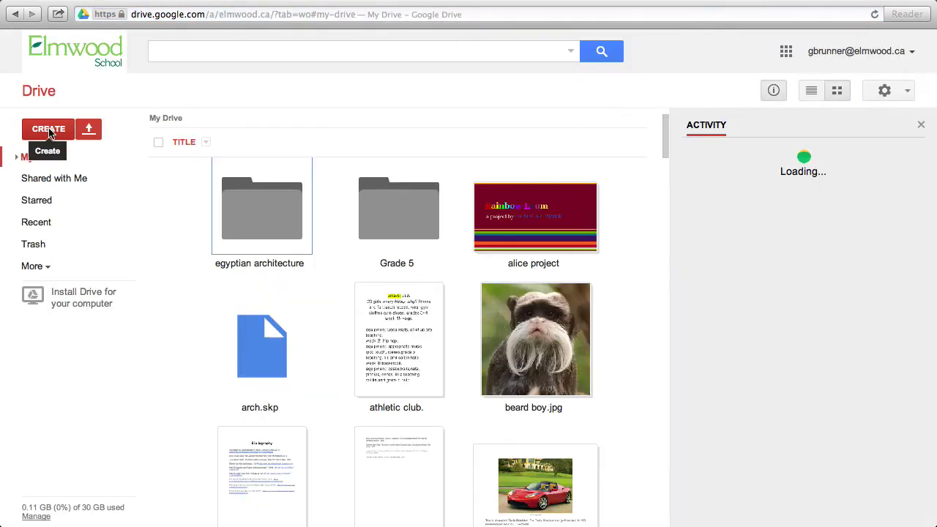
{"action": "left_click", "coordinate": [49, 130]}
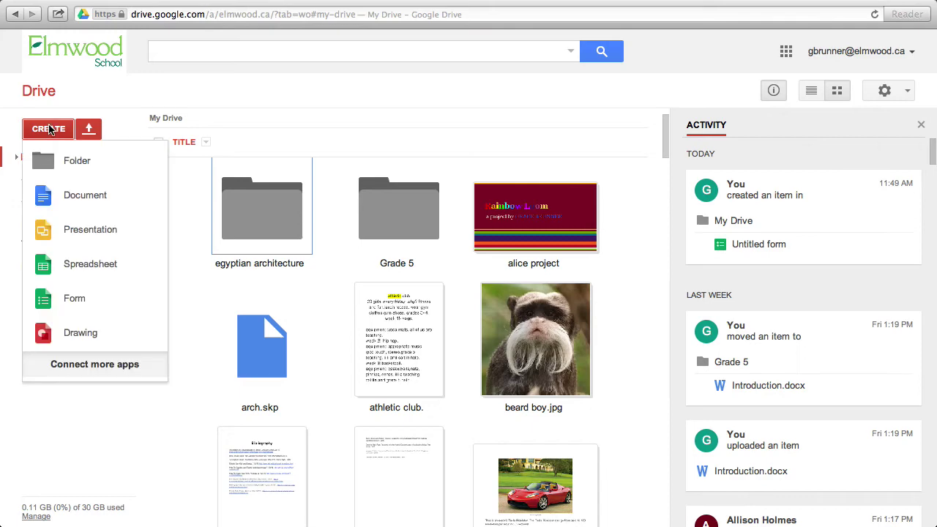
{"action": "left_click", "coordinate": [68, 300]}
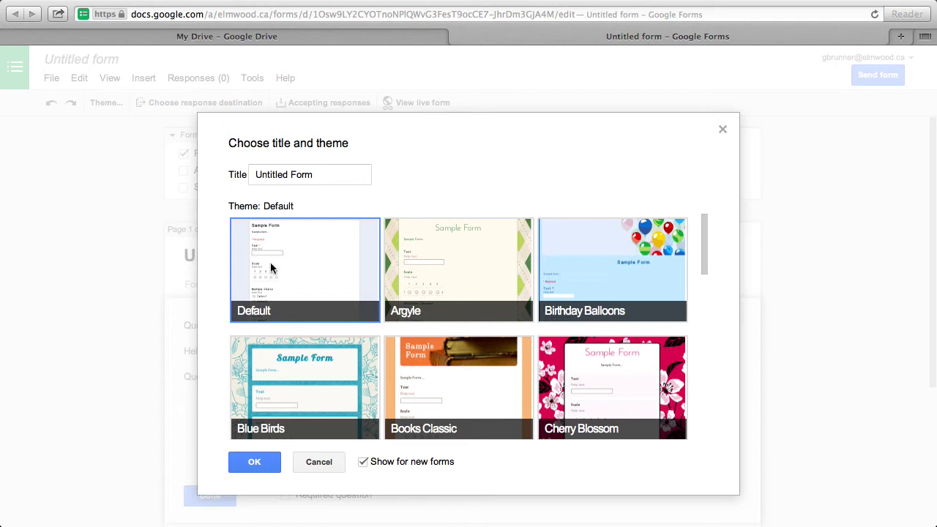
- Keep the Default theme and retitle the form 'Energy in Cars Questionnaire', correcting typos
{"action": "left_click", "coordinate": [254, 462]}
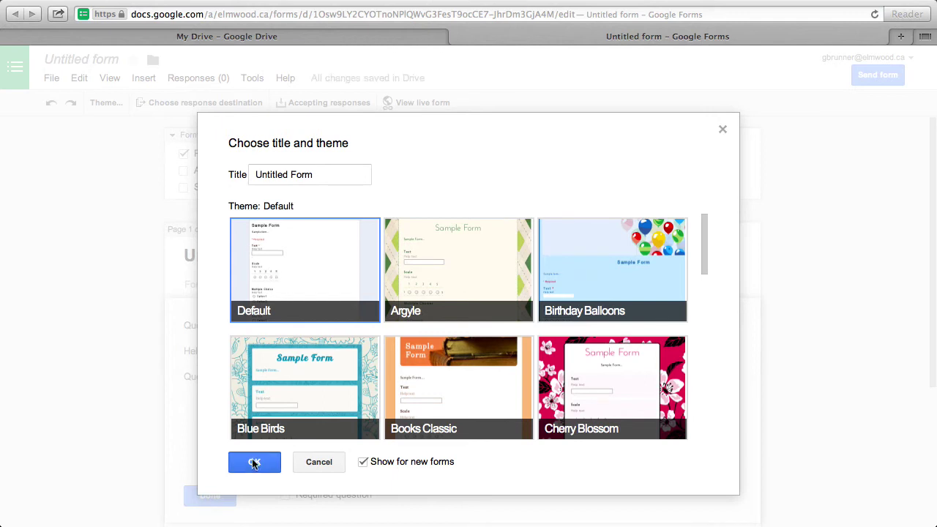
{"action": "left_click", "coordinate": [307, 261]}
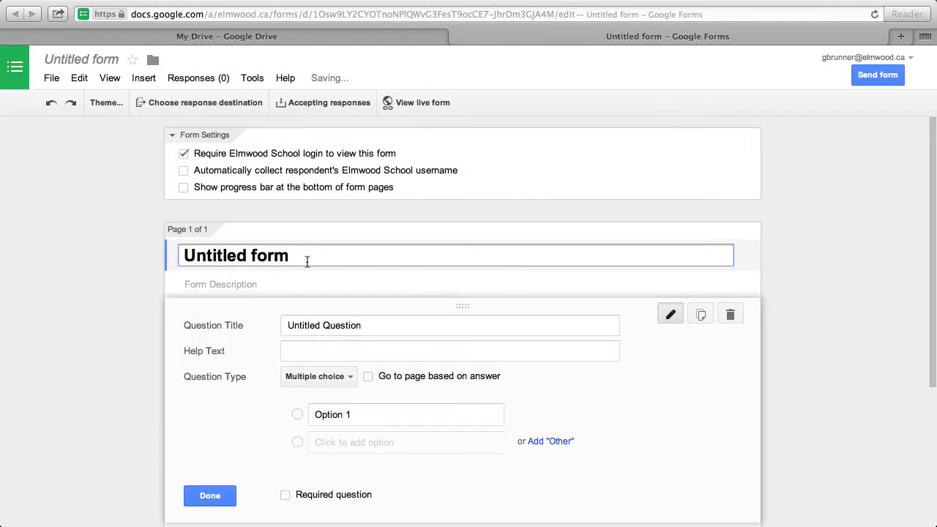
{"action": "key", "text": "BackSpace"}
{"action": "key", "text": "BackSpace"}
{"action": "key", "text": "BackSpace"}
{"action": "key", "text": "BackSpace"}
{"action": "key", "text": "BackSpace"}
{"action": "key", "text": "BackSpace"}
{"action": "key", "text": "BackSpace"}
{"action": "key", "text": "BackSpace"}
{"action": "key", "text": "BackSpace"}
{"action": "key", "text": "BackSpace"}
{"action": "key", "text": "BackSpace"}
{"action": "key", "text": "BackSpace"}
{"action": "key", "text": "BackSpace"}
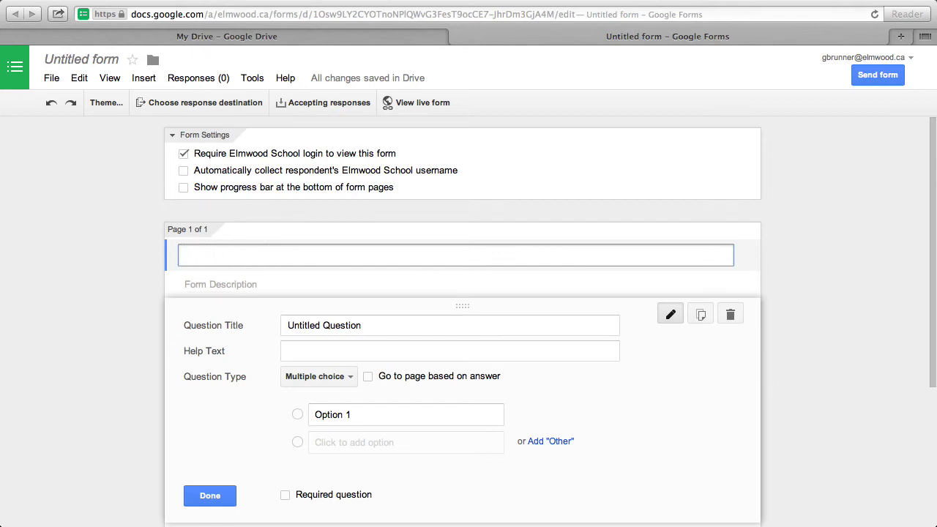
{"action": "type", "text": "Energy"}
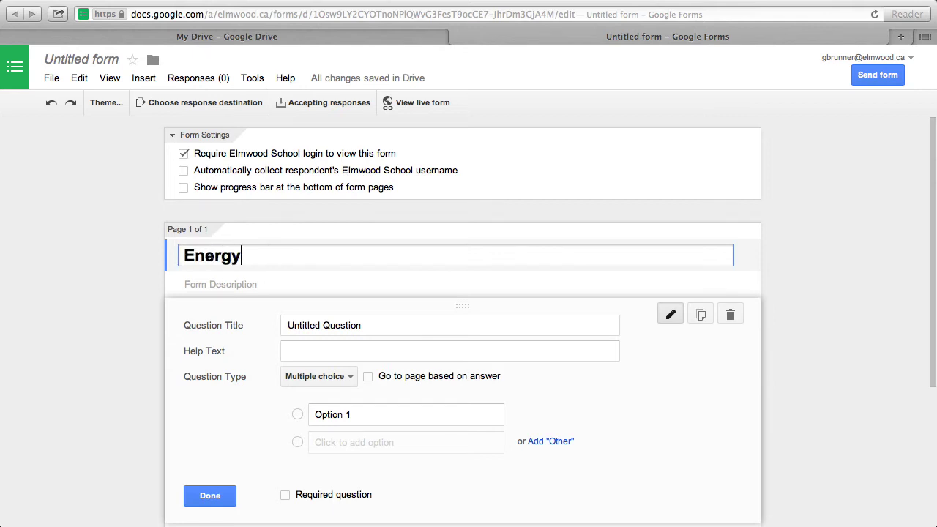
{"action": "type", "text": " in Cars Q"}
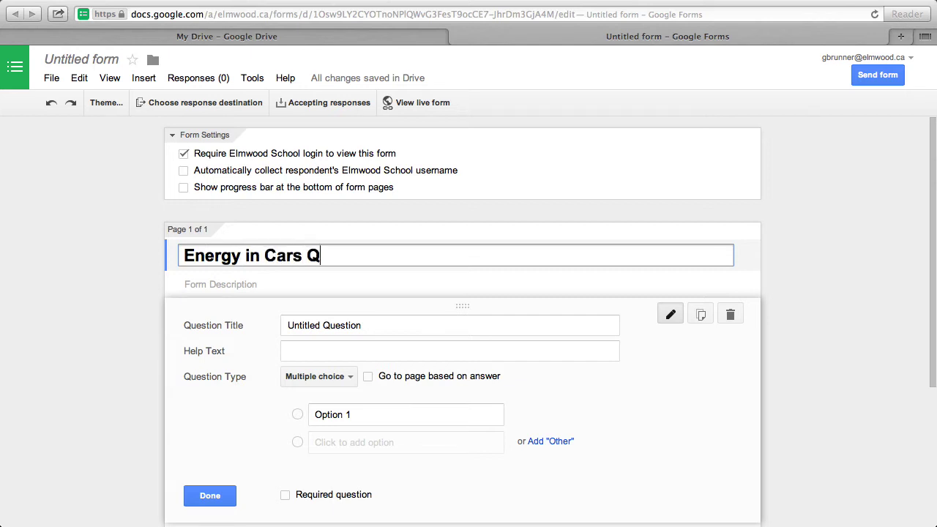
{"action": "type", "text": "uestionna"}
{"action": "key", "text": "BackSpace"}
{"action": "type", "text": "narie"}
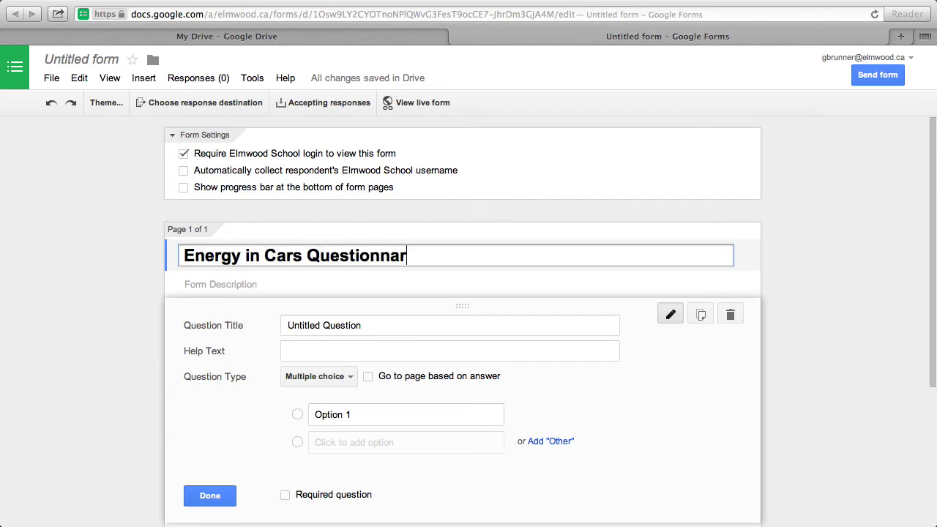
{"action": "key", "text": "BackSpace"}
{"action": "key", "text": "BackSpace"}
{"action": "key", "text": "BackSpace"}
{"action": "type", "text": "ire"}
{"action": "left_click", "coordinate": [363, 329]}
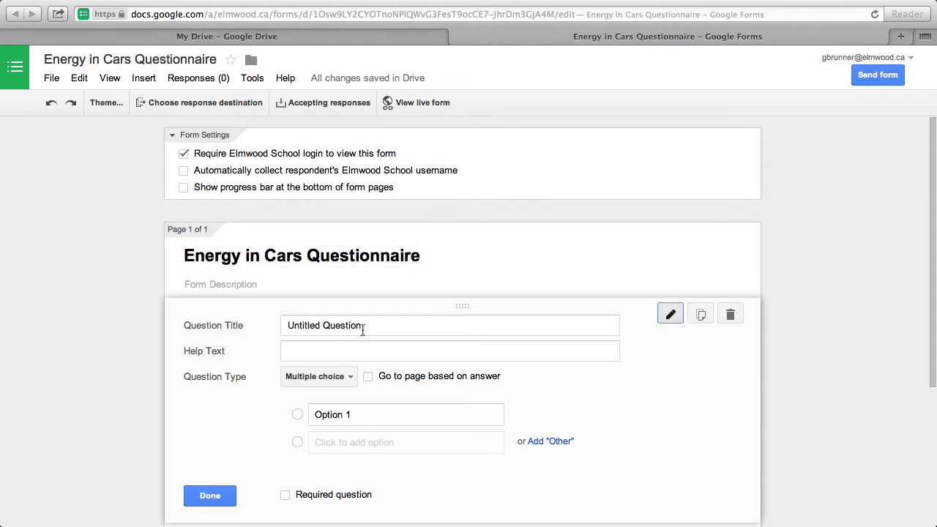
- Enter the question 'If you got a car and did not have to consider the cost, which type of car' with first choice Gas
{"action": "triple_click", "coordinate": [363, 329]}
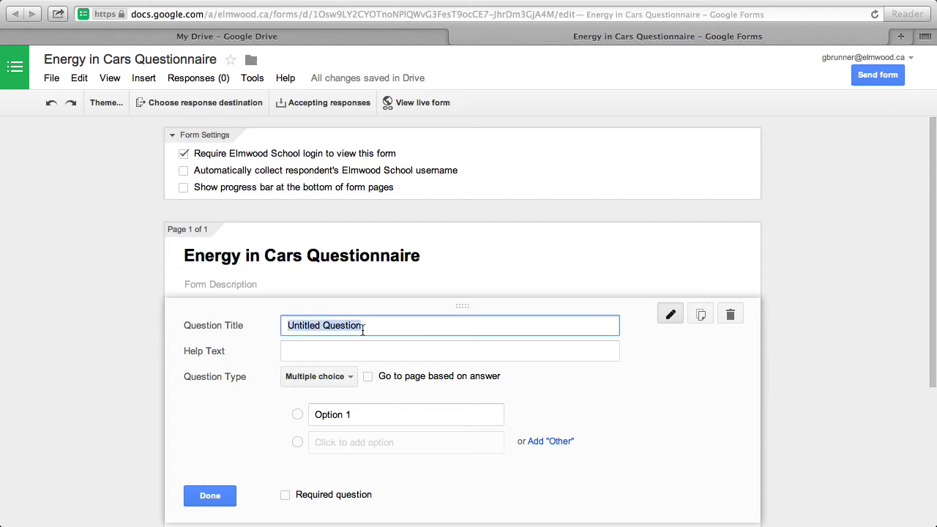
{"action": "type", "text": "If you go"}
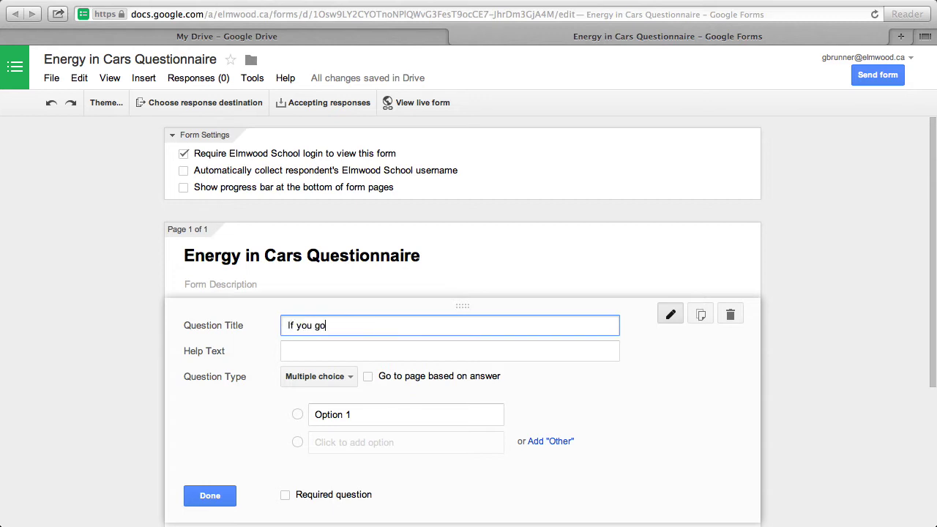
{"action": "type", "text": "t acar and did not have to consider t"}
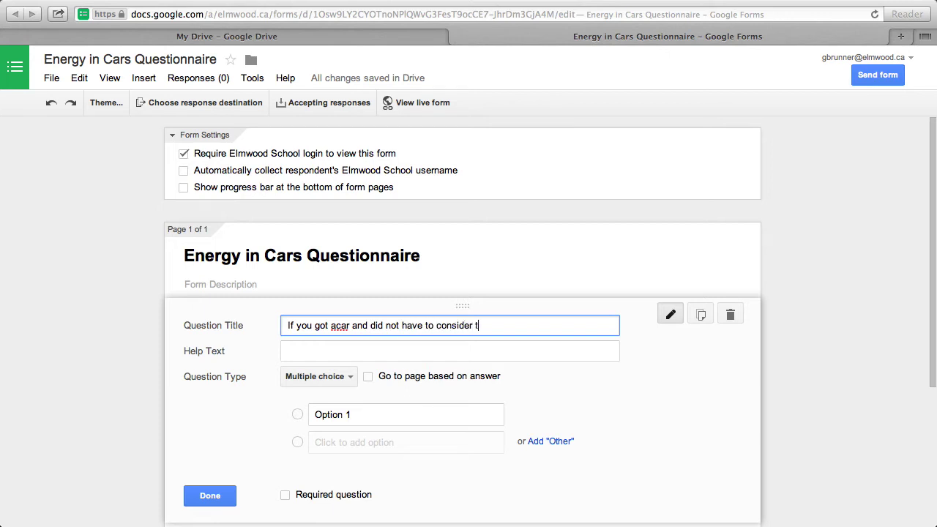
{"action": "type", "text": "he cost, which type of car"}
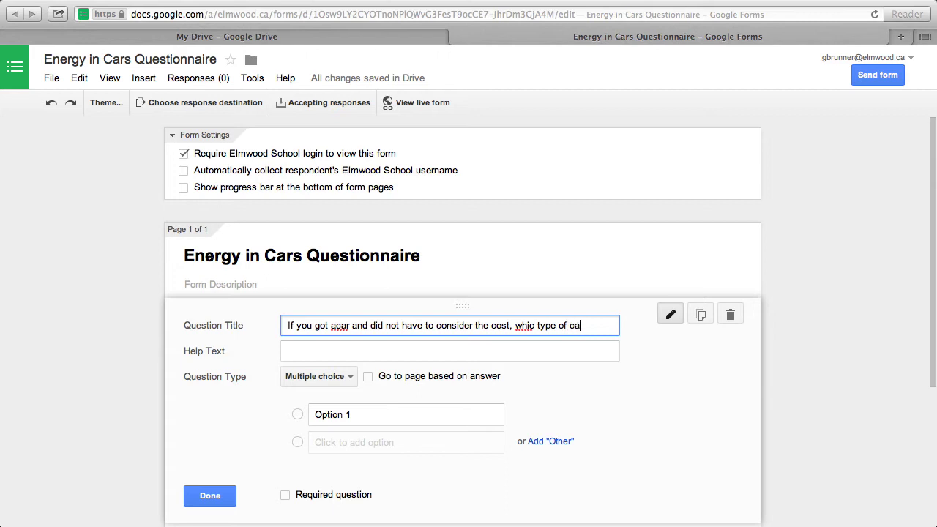
{"action": "left_click", "coordinate": [376, 415]}
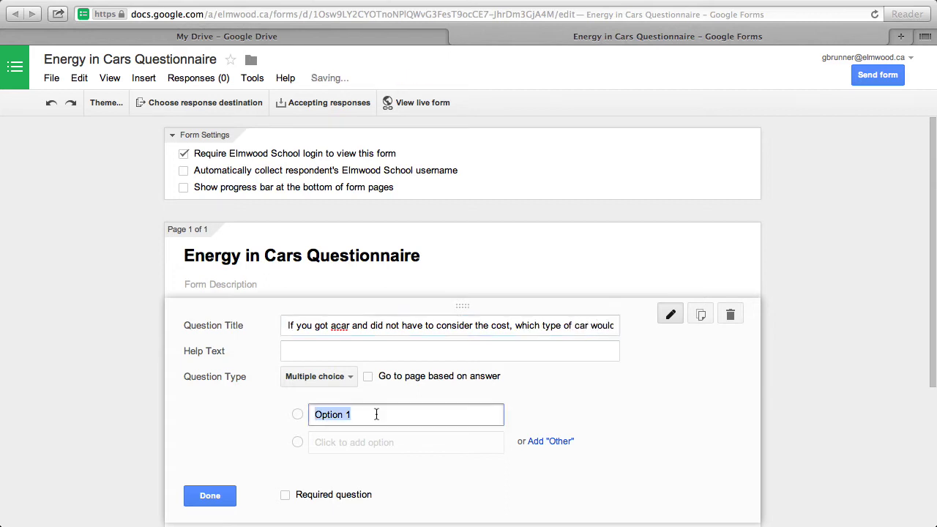
{"action": "type", "text": "Gas"}
{"action": "key", "text": "Return"}
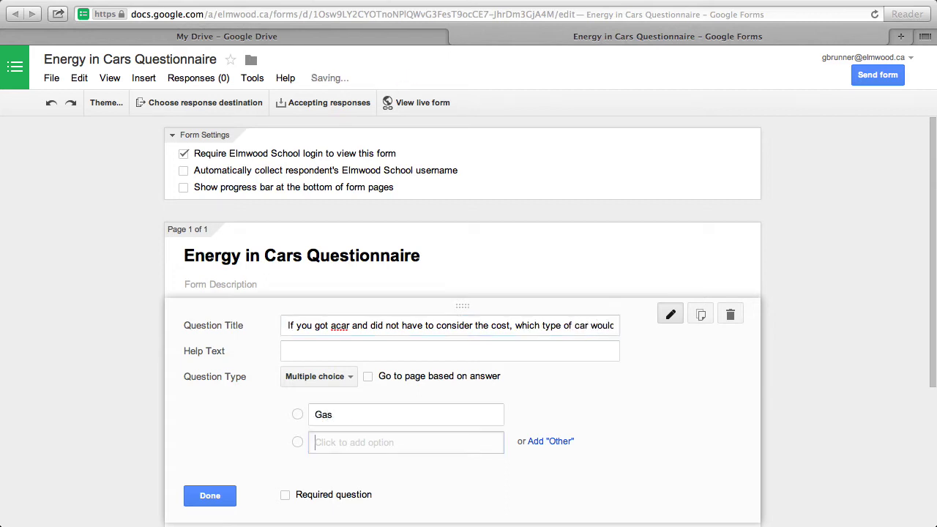
- Add the choices Hybrid (gas and electric), Electric and No Car, then finish the question
{"action": "type", "text": "Hybr"}
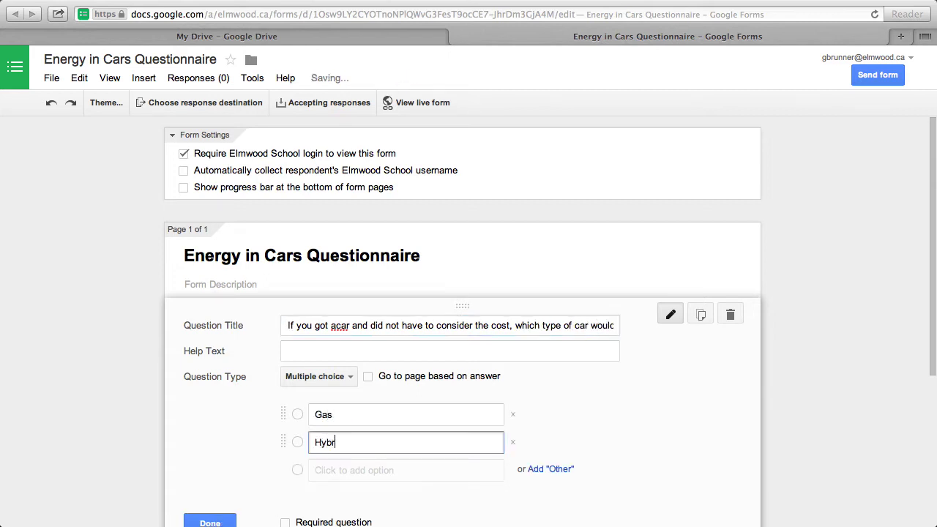
{"action": "type", "text": "id (gas"}
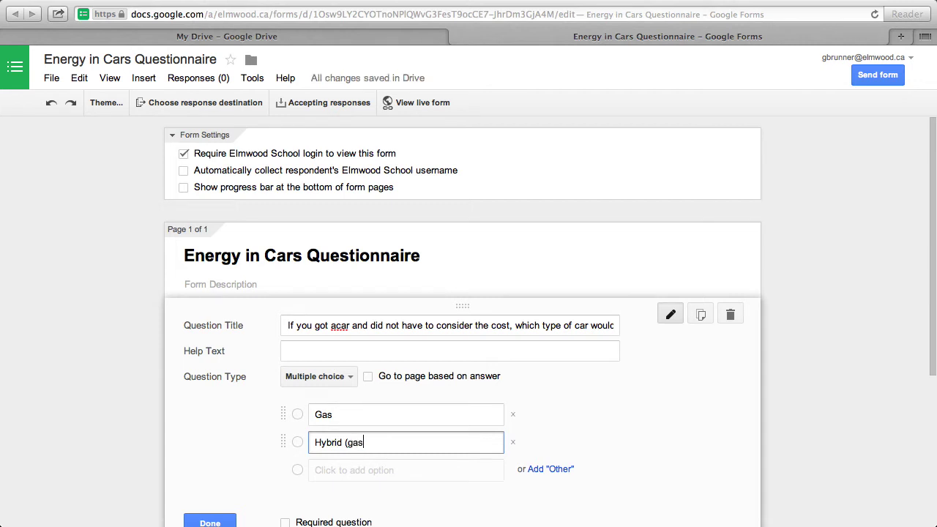
{"action": "type", "text": " and electric"}
{"action": "key", "text": "Return"}
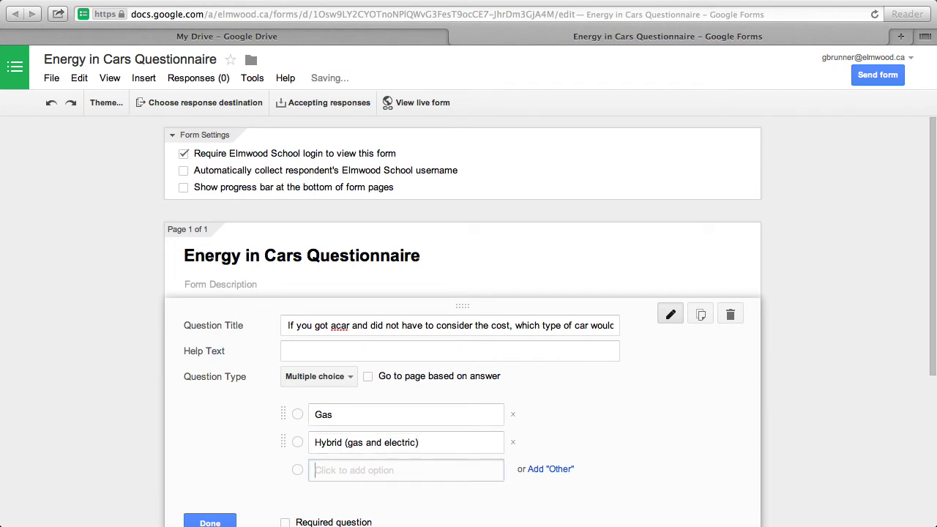
{"action": "type", "text": "Electric"}
{"action": "key", "text": "Return"}
{"action": "type", "text": "No "}
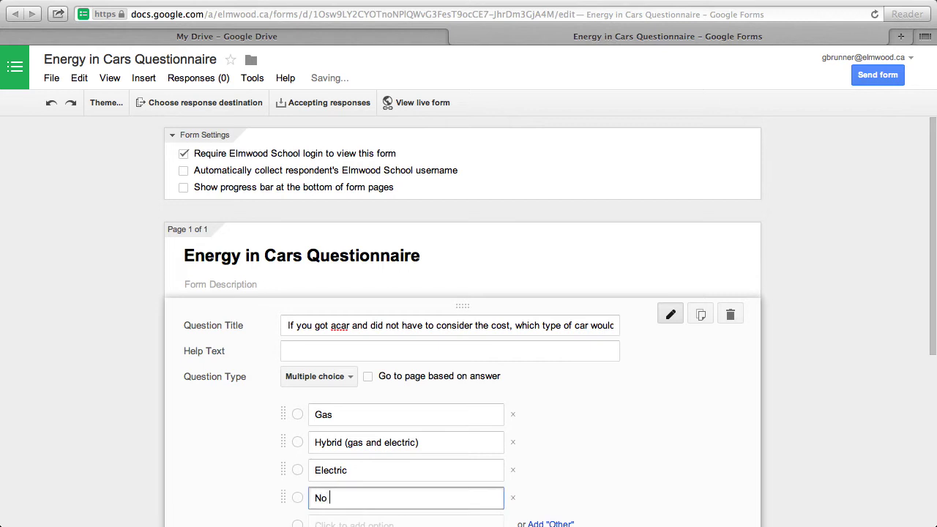
{"action": "type", "text": "Car"}
{"action": "scroll", "coordinate": [256, 317], "scroll_direction": "down", "scroll_amount": 5}
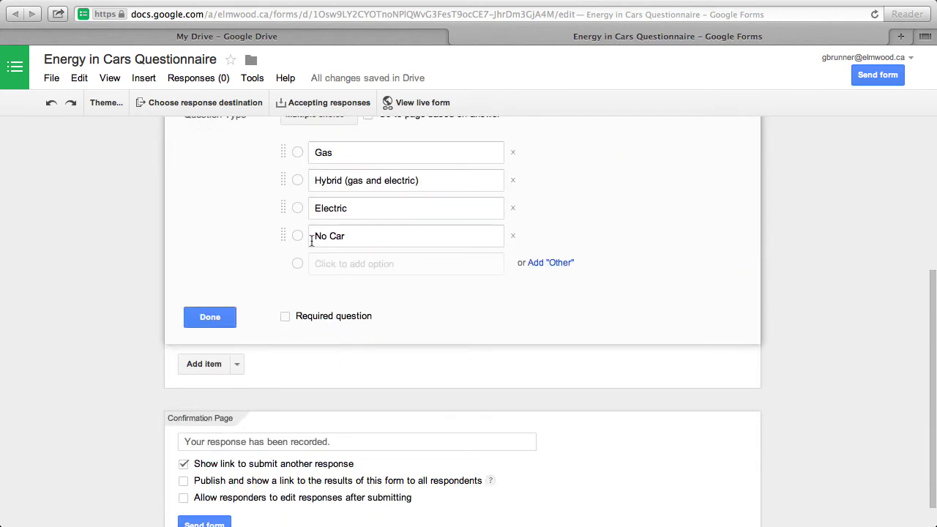
{"action": "scroll", "coordinate": [310, 246], "scroll_direction": "up", "scroll_amount": 2}
{"action": "left_click", "coordinate": [210, 417]}
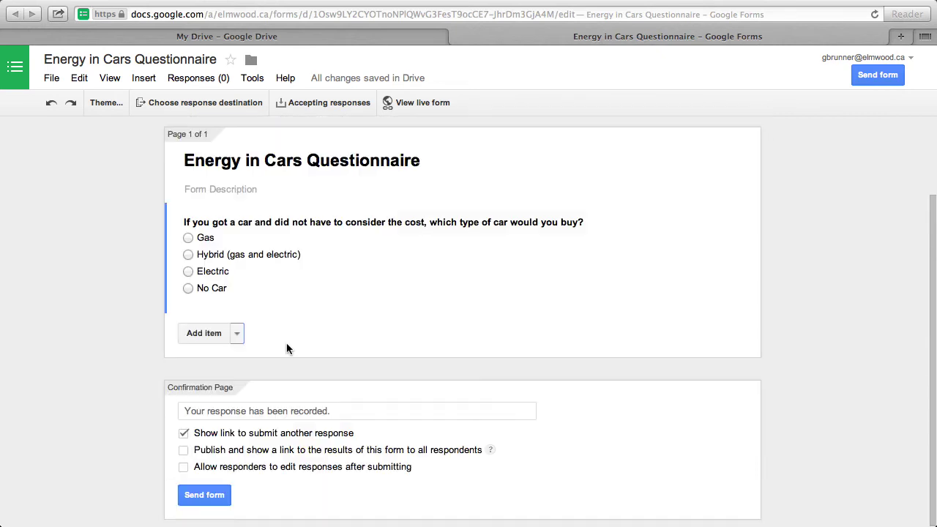
- Add a multiple-choice question titled 'Do you know what biofuels are?'
{"action": "left_click", "coordinate": [237, 333]}
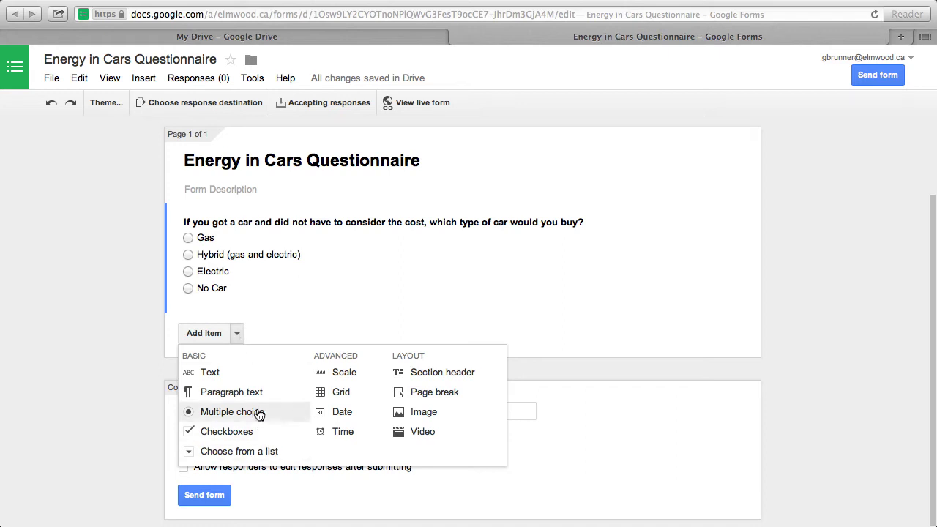
{"action": "left_click", "coordinate": [259, 415]}
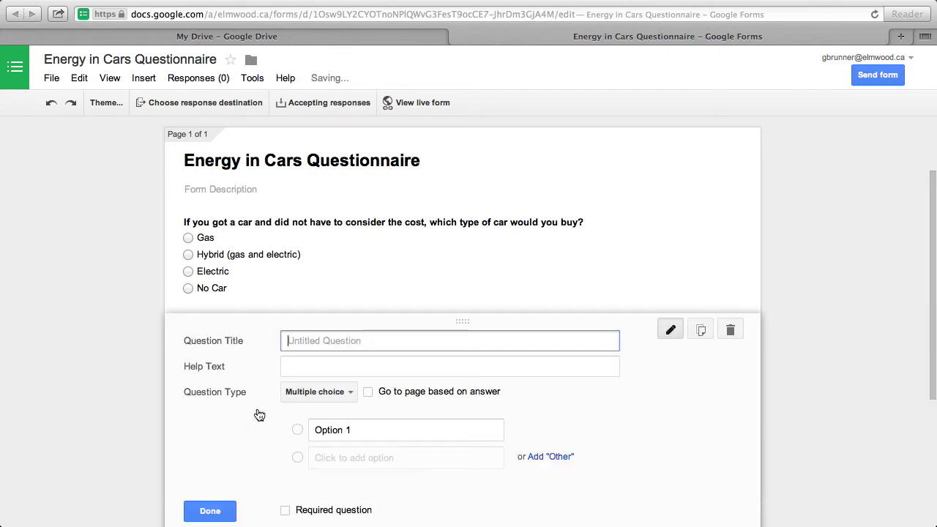
{"action": "type", "text": "Do you "}
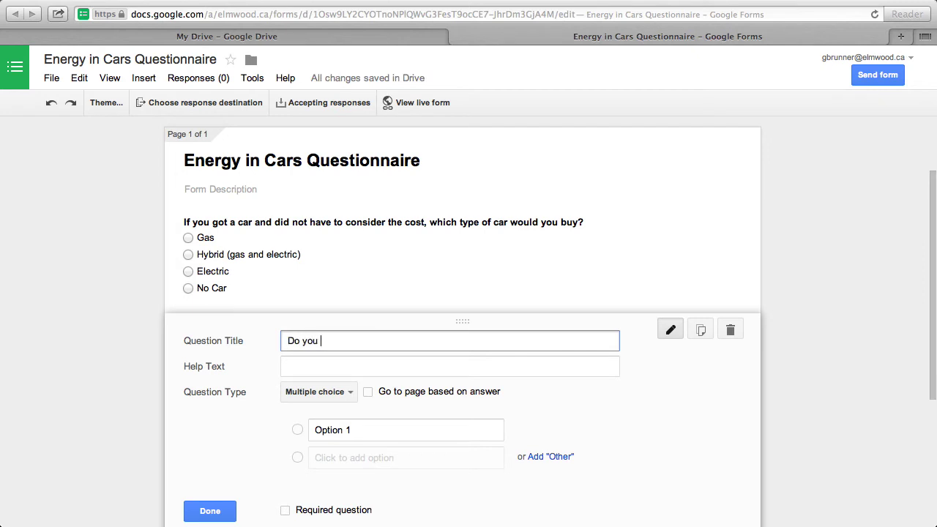
{"action": "type", "text": "know what biofuels are?"}
- Replace Option 1 with the answer 'yes' and add the answer 'no'
{"action": "left_click", "coordinate": [318, 429]}
{"action": "right_click", "coordinate": [318, 429]}
{"action": "key", "text": "Escape"}
{"action": "type", "text": "yes"}
{"action": "key", "text": "Return"}
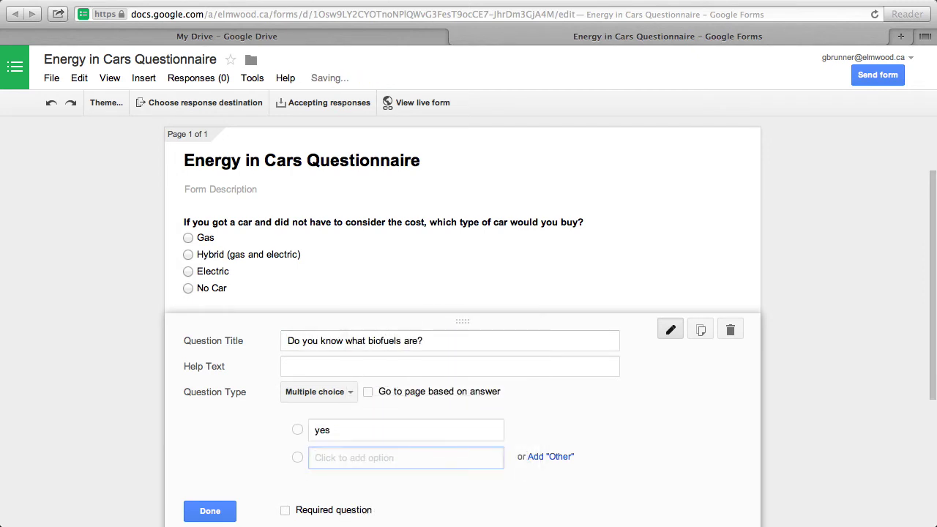
{"action": "type", "text": "no"}
{"action": "scroll", "coordinate": [246, 435], "scroll_direction": "down", "scroll_amount": 2}
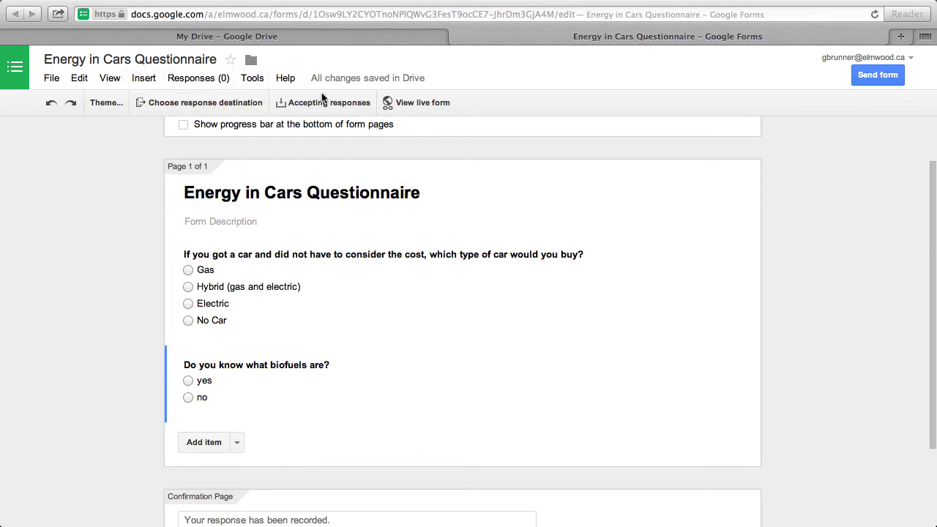
- Email the form to a colleague, accepting the suggested recipient address, and send it
{"action": "left_click", "coordinate": [875, 76]}
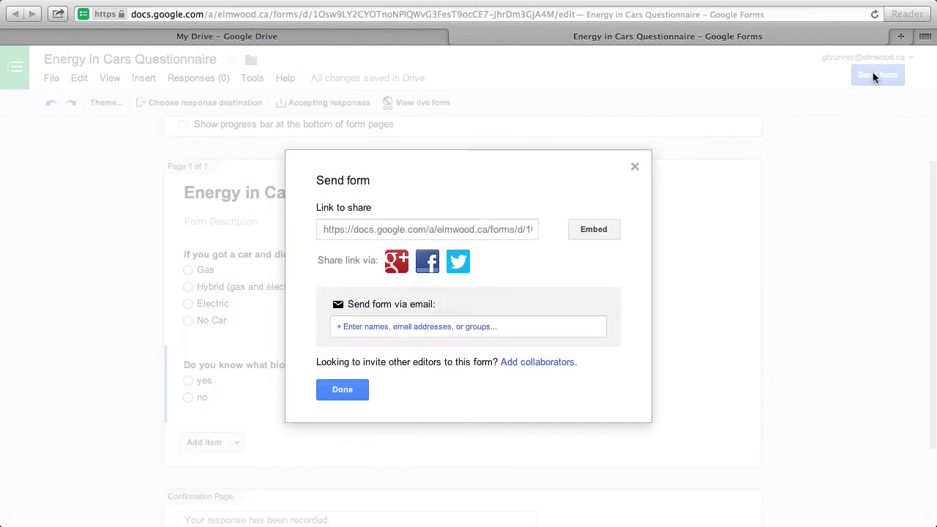
{"action": "left_click", "coordinate": [432, 327]}
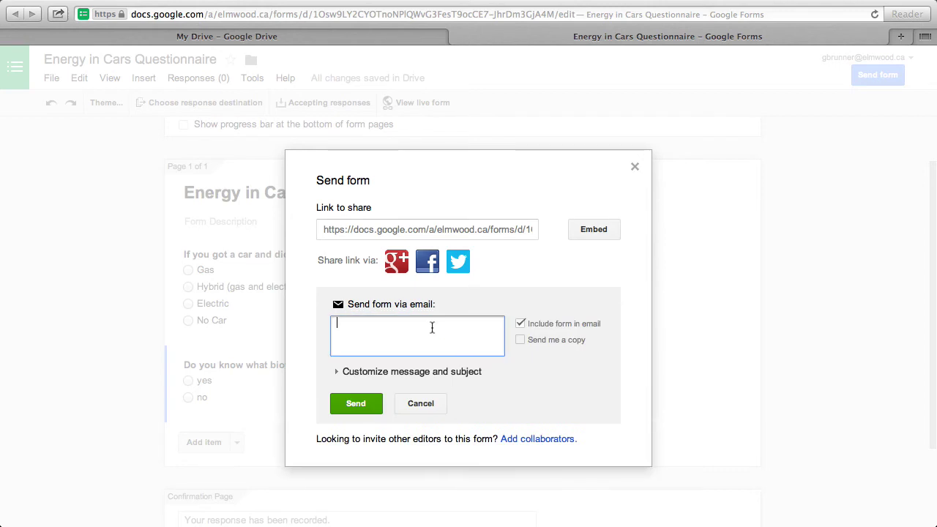
{"action": "type", "text": "M"}
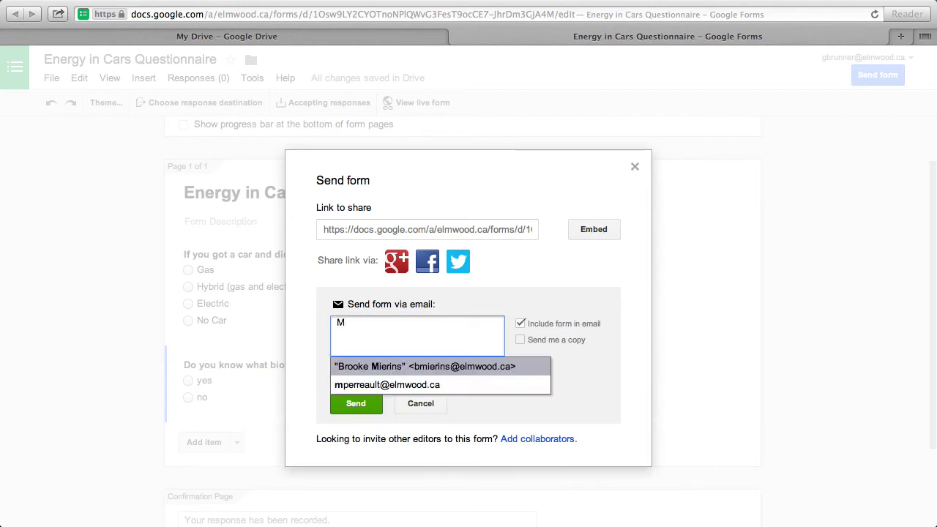
{"action": "type", "text": "att"}
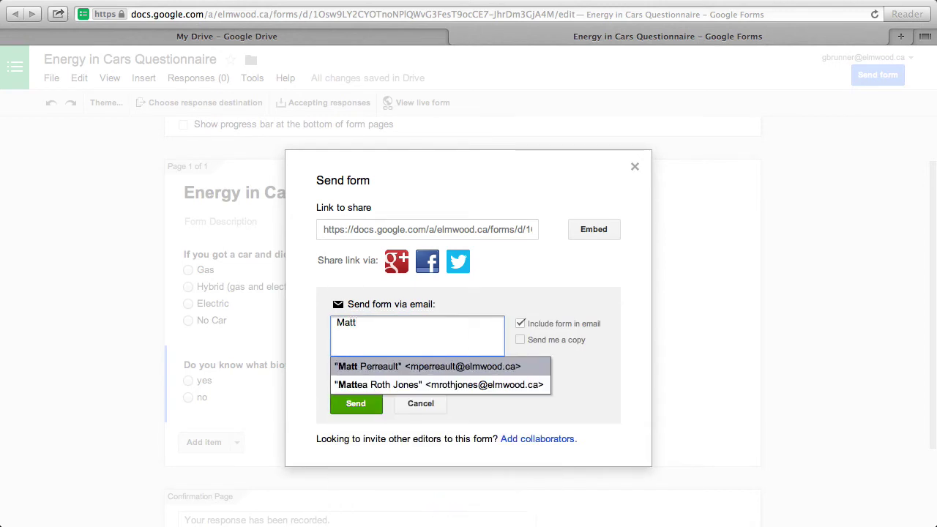
{"action": "key", "text": "Return"}
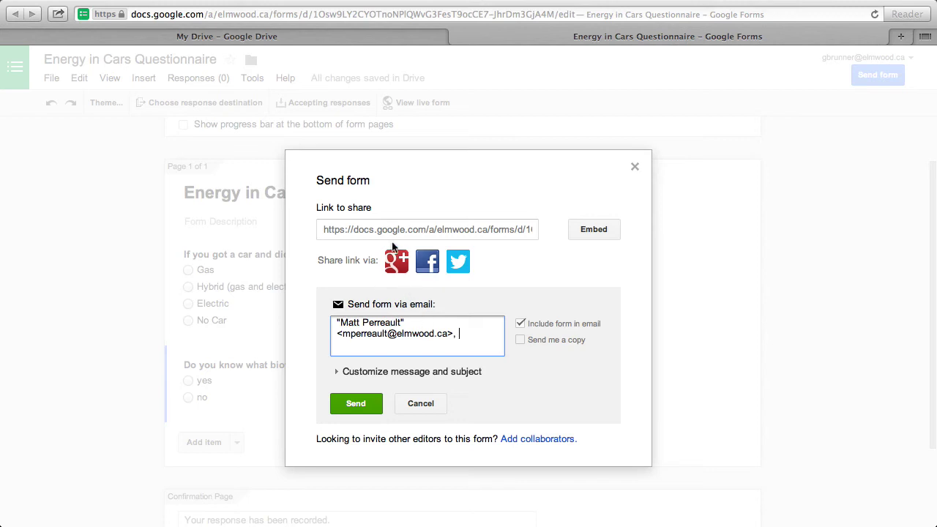
{"action": "left_click", "coordinate": [367, 231]}
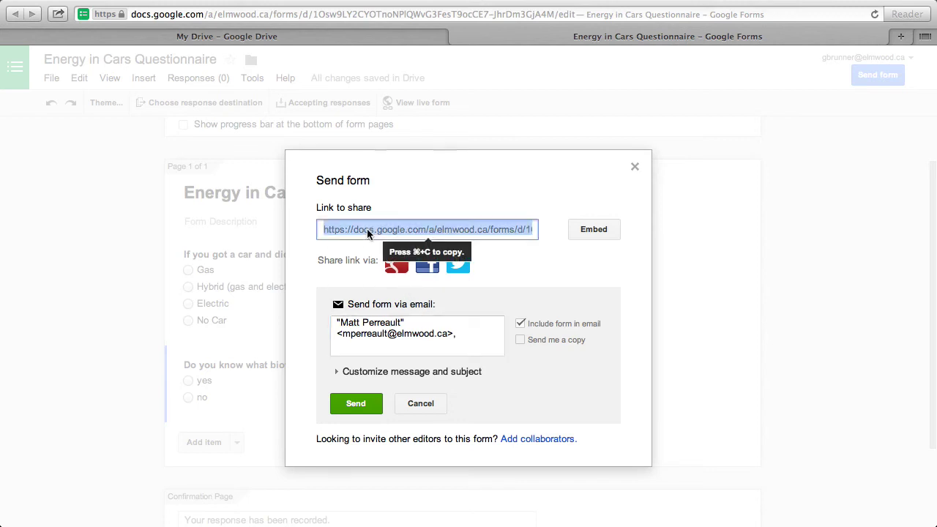
{"action": "left_click", "coordinate": [428, 197]}
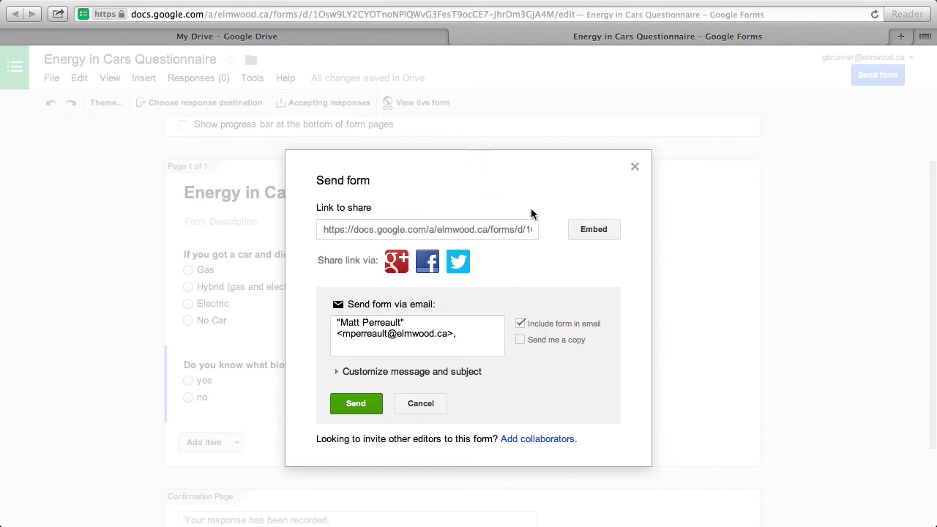
{"action": "left_click", "coordinate": [347, 405]}
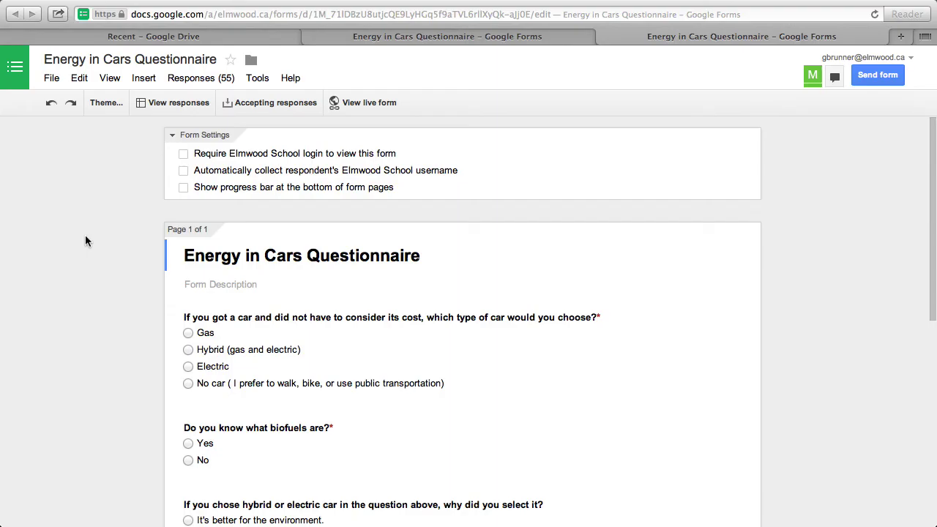
- Choose Summary of responses from the Responses (55) menu to view the pie charts and percentages
{"action": "left_click", "coordinate": [210, 79]}
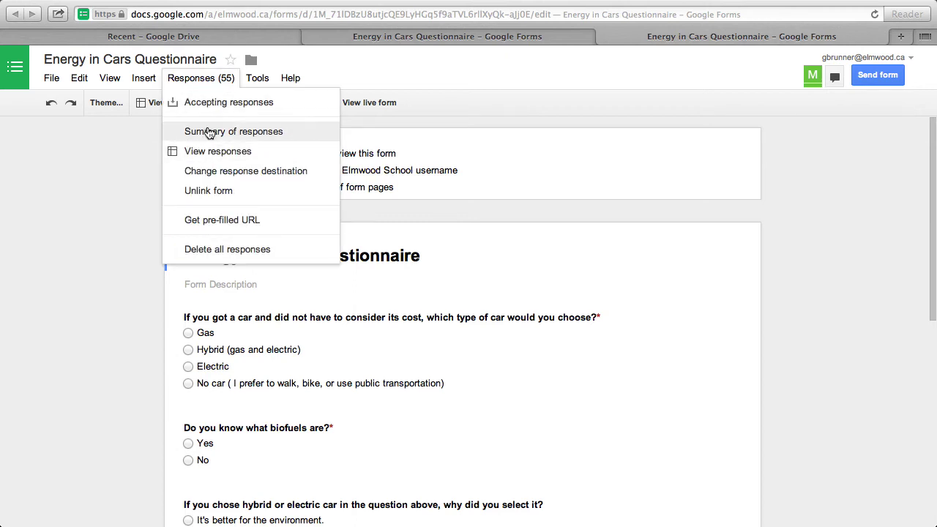
{"action": "left_click", "coordinate": [208, 132]}
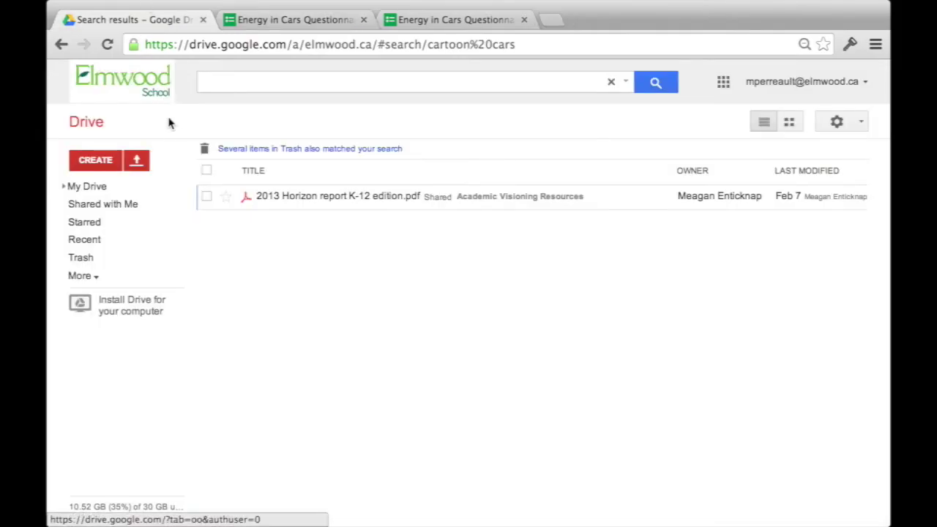
- Open the CREATE dropdown in Google Drive to see the new file types
{"action": "left_click", "coordinate": [108, 164]}
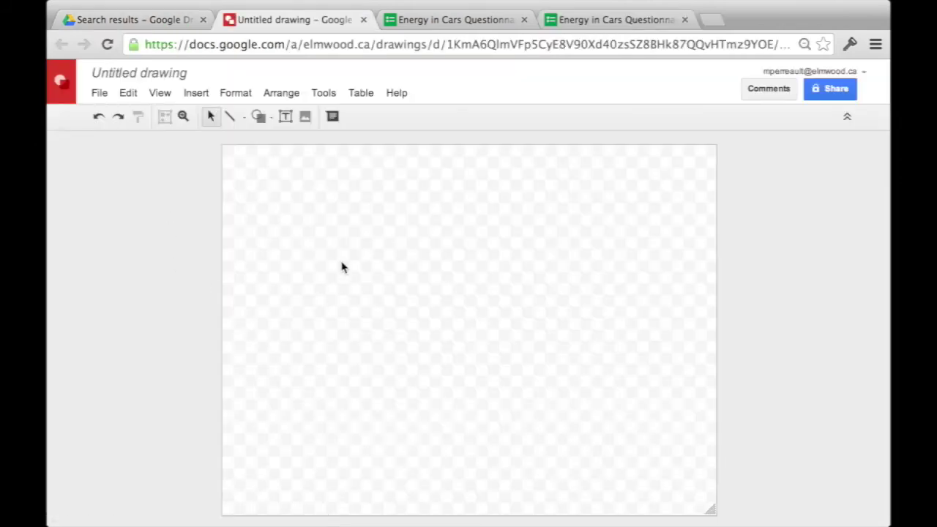
- Rename the new untitled drawing to 'Electric Cars'
{"action": "left_click", "coordinate": [159, 76]}
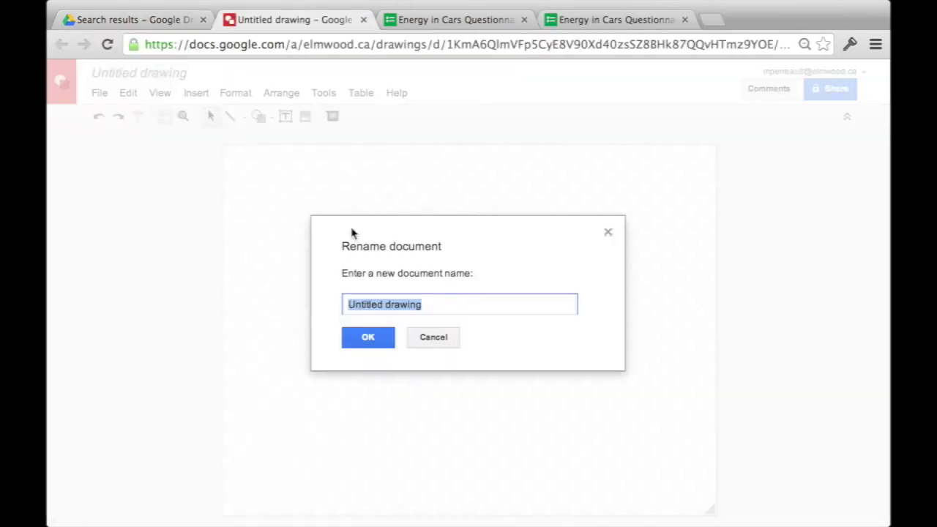
{"action": "type", "text": "El"}
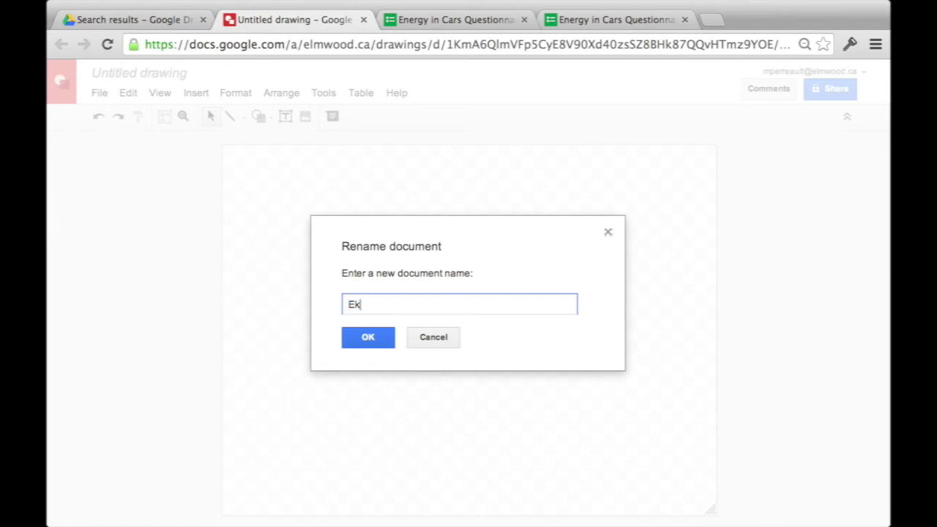
{"action": "type", "text": "ectric Cars"}
{"action": "left_click", "coordinate": [374, 339]}
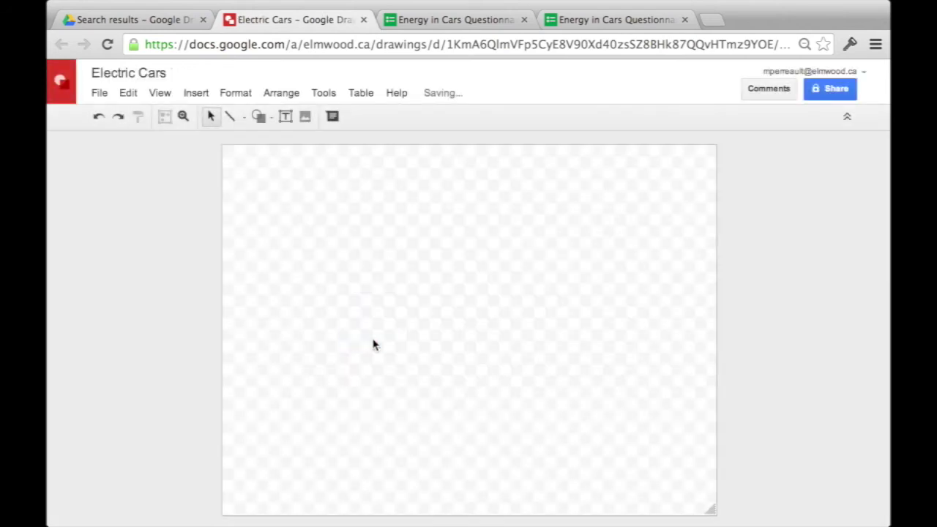
- In the 55-response summary, select the car-type answer table from Gas to No car and copy it
{"action": "left_click", "coordinate": [472, 23]}
{"action": "left_click", "coordinate": [590, 21]}
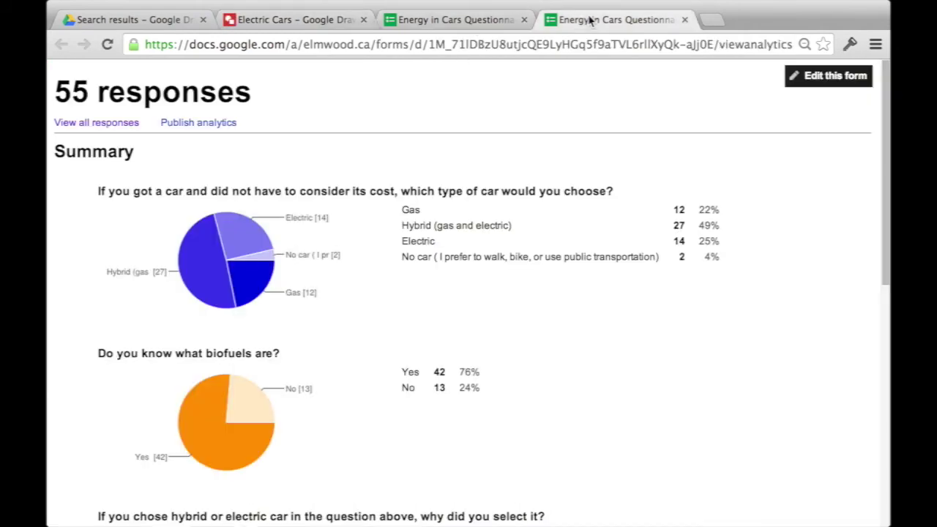
{"action": "mouse_move", "coordinate": [405, 206]}
{"action": "left_mouse_down"}
{"action": "mouse_move", "coordinate": [674, 209]}
{"action": "mouse_move", "coordinate": [715, 245]}
{"action": "mouse_move", "coordinate": [713, 253]}
{"action": "mouse_move", "coordinate": [403, 213]}
{"action": "left_mouse_up"}
{"action": "right_click", "coordinate": [403, 213]}
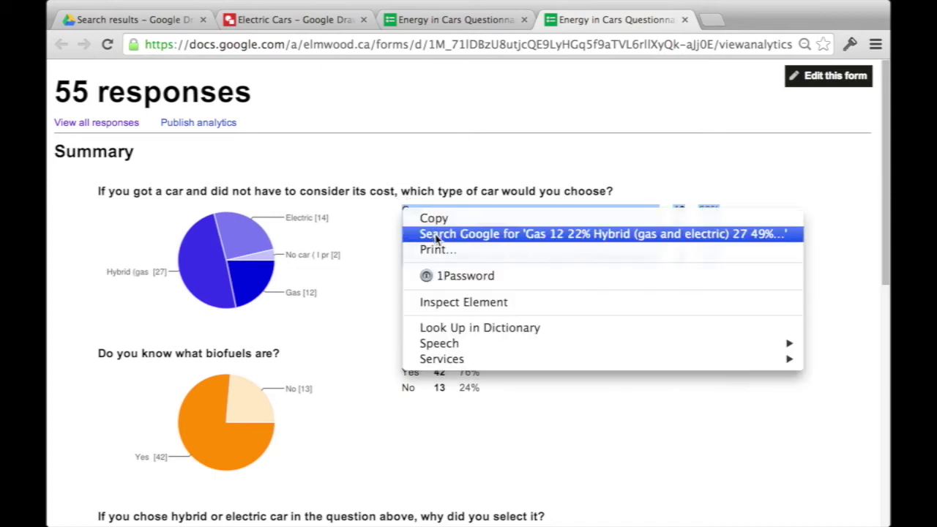
{"action": "left_click", "coordinate": [434, 216]}
- Paste the results table (Gas 22%, Hybrid 49%, Electric 25%, No car 4%) into the Electric Cars drawing
{"action": "left_click", "coordinate": [262, 26]}
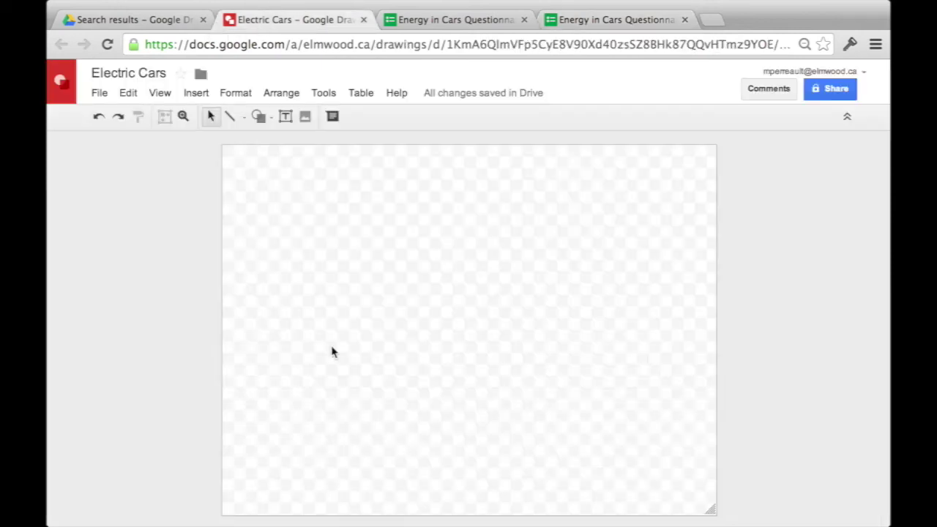
{"action": "right_click", "coordinate": [330, 351]}
{"action": "left_click", "coordinate": [366, 405]}
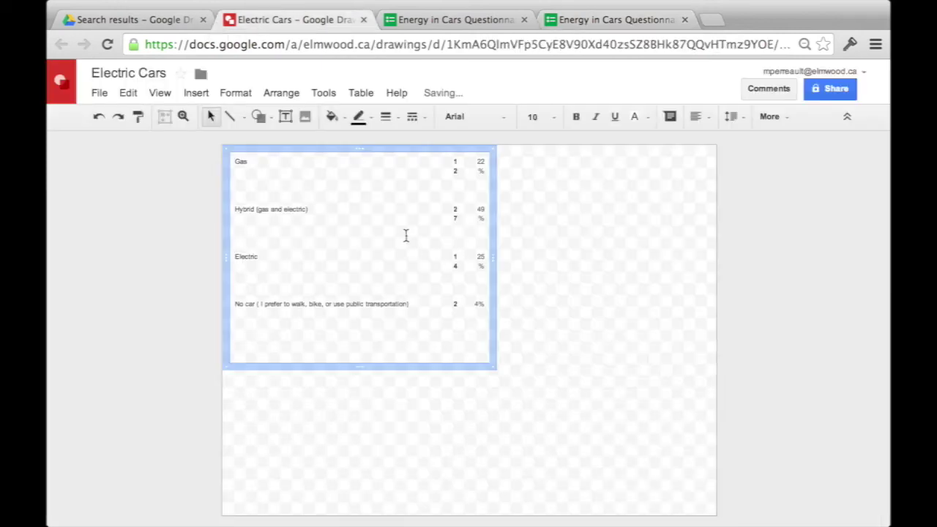
{"action": "left_click", "coordinate": [458, 170]}
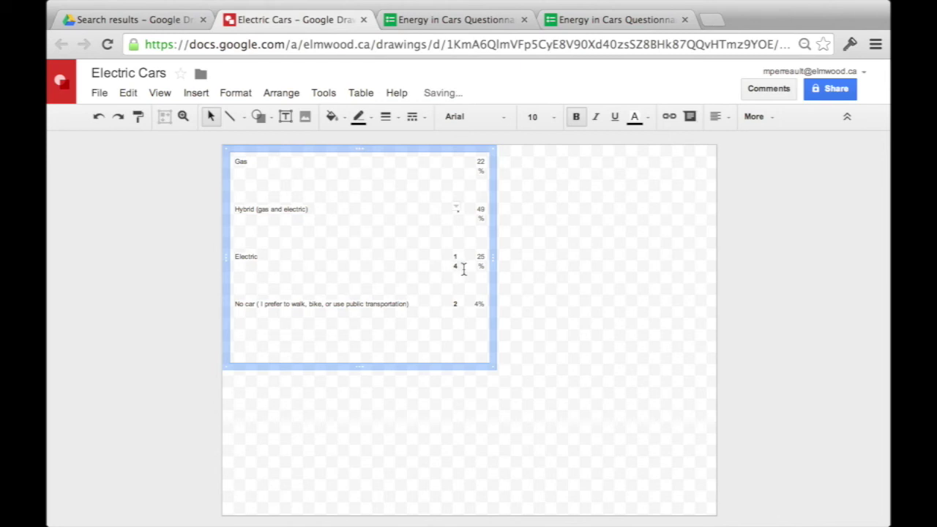
{"action": "left_click_drag", "start_coordinate": [463, 269], "coordinate": [234, 168]}
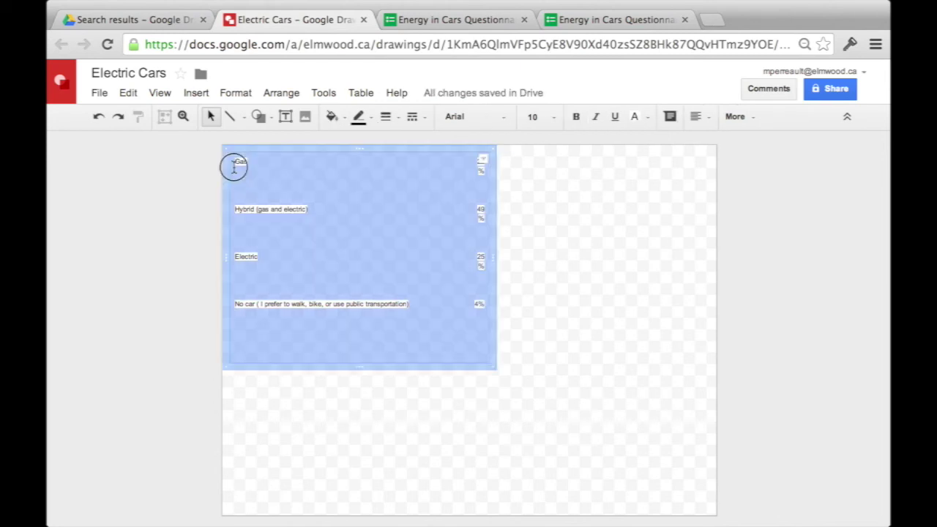
- Set the table text to 12 pt and widen the table so each row fits on one line
{"action": "left_click", "coordinate": [554, 120]}
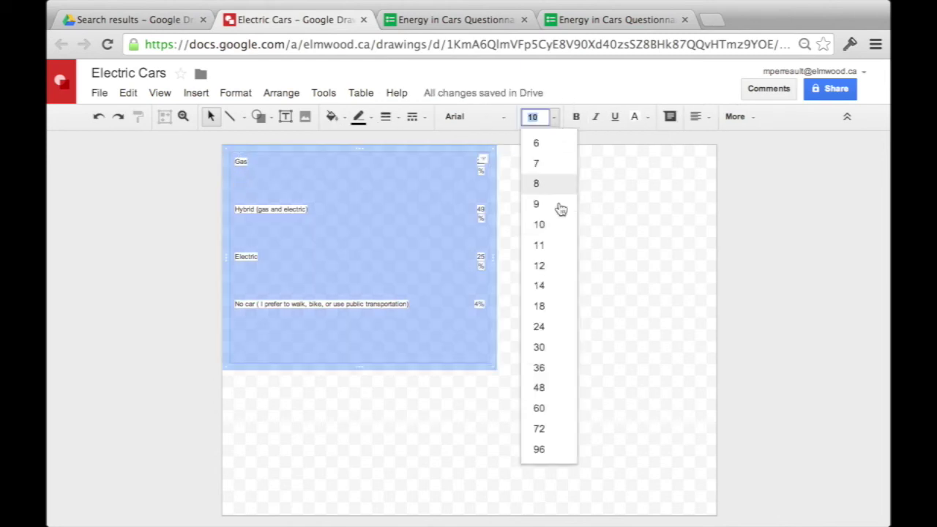
{"action": "left_click", "coordinate": [540, 327]}
{"action": "left_click", "coordinate": [548, 122]}
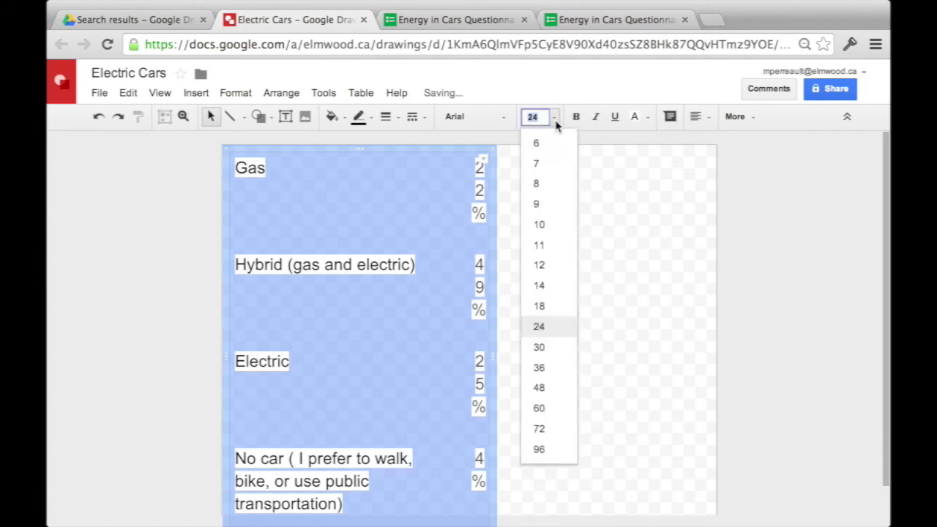
{"action": "left_click", "coordinate": [554, 268]}
{"action": "left_click", "coordinate": [553, 276]}
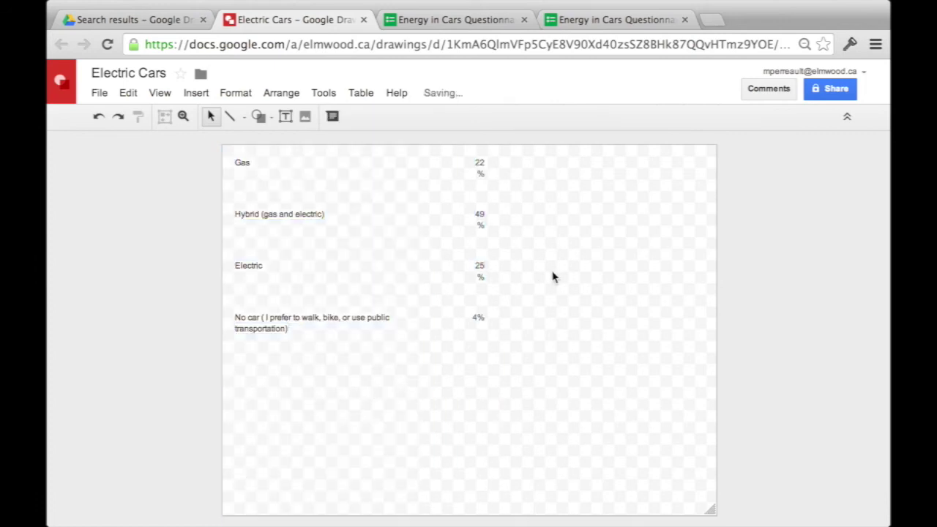
{"action": "left_click", "coordinate": [376, 184]}
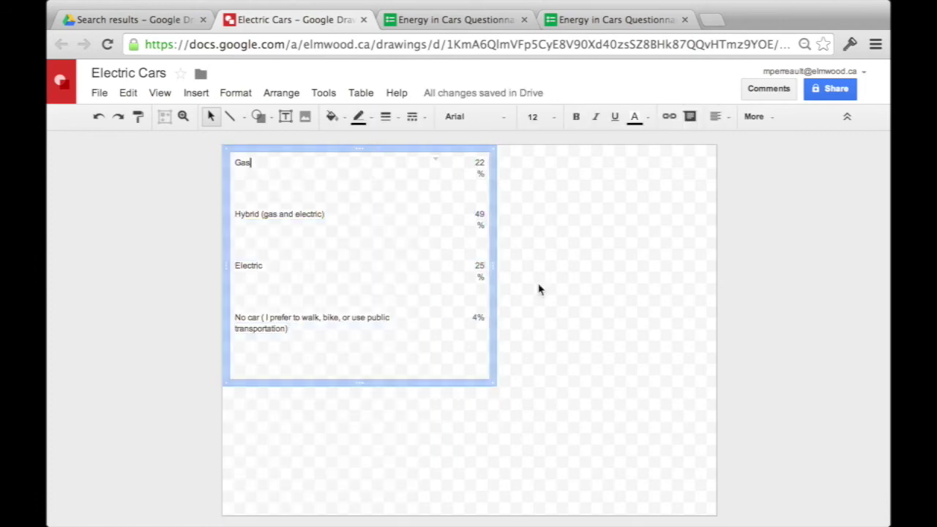
{"action": "left_click_drag", "start_coordinate": [496, 268], "coordinate": [641, 274]}
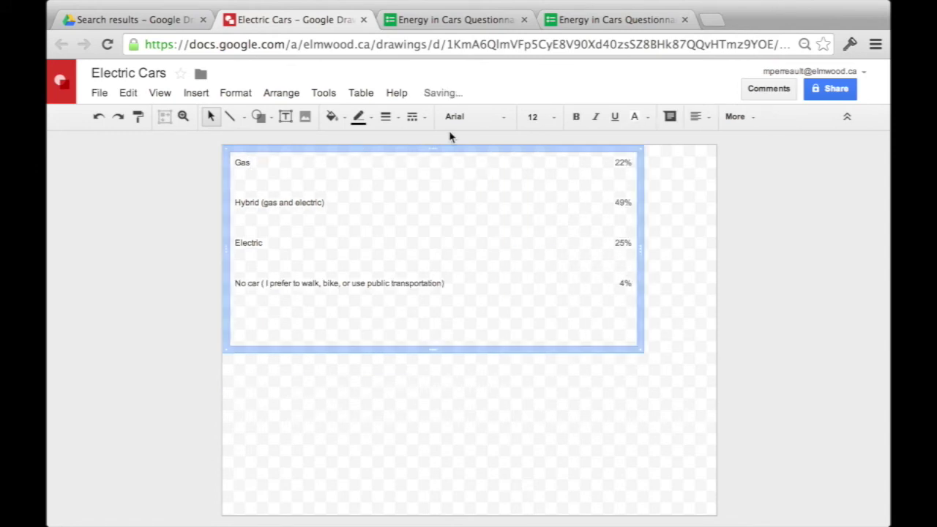
{"action": "left_click", "coordinate": [305, 116]}
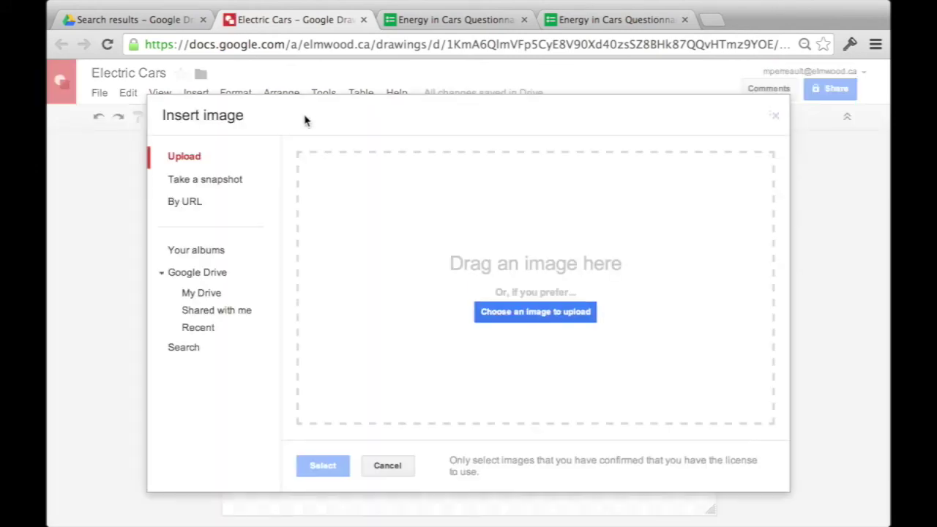
- Search the web for 'cartoon car' images and insert the yellow convertible below the results table
{"action": "left_click", "coordinate": [192, 349]}
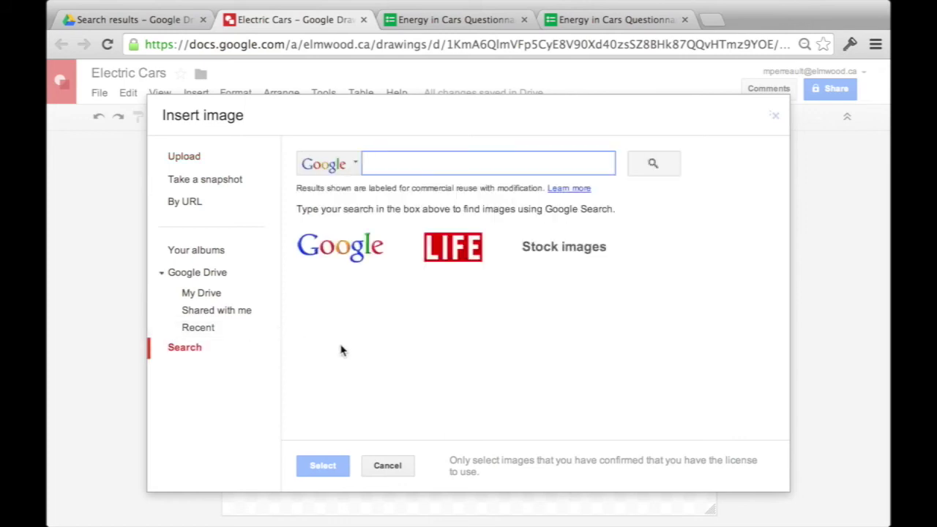
{"action": "type", "text": "car"}
{"action": "key", "text": "Return"}
{"action": "type", "text": "toon car"}
{"action": "key", "text": "Return"}
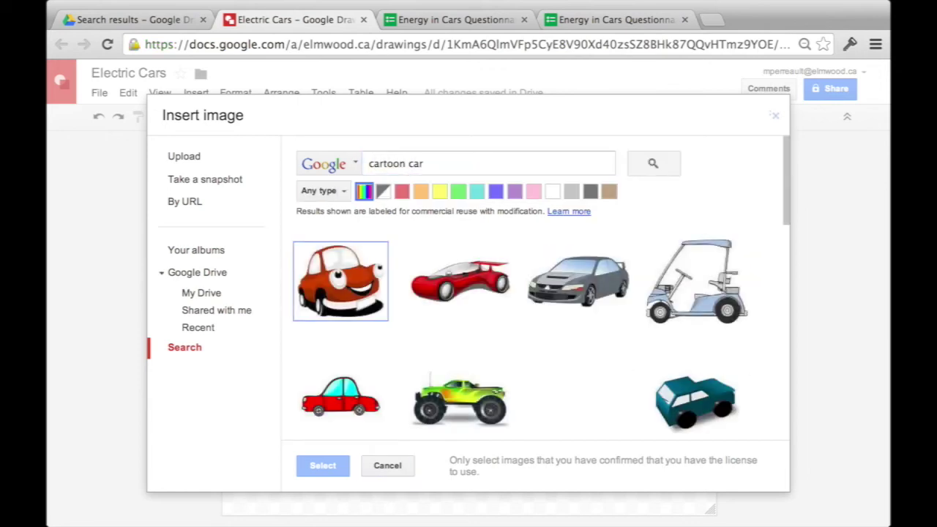
{"action": "scroll", "coordinate": [454, 309], "scroll_direction": "down", "scroll_amount": 3}
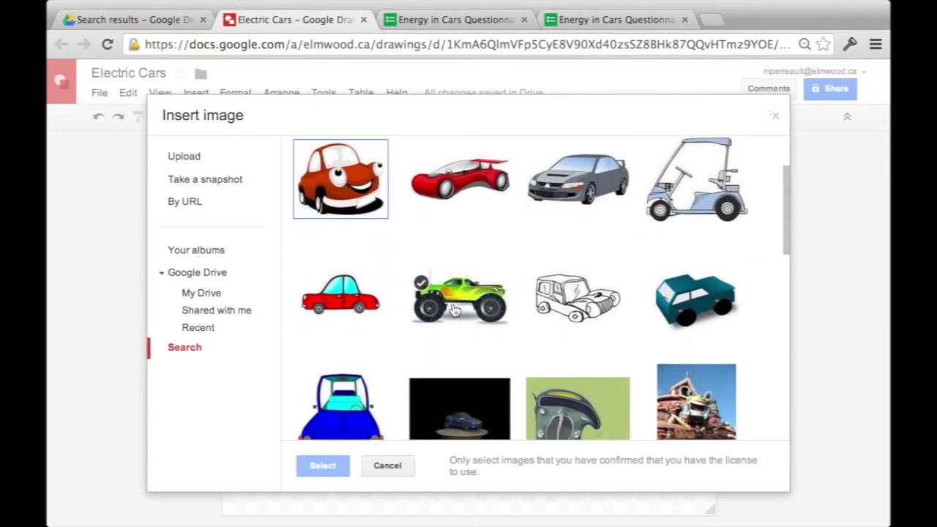
{"action": "scroll", "coordinate": [454, 310], "scroll_direction": "down", "scroll_amount": 6}
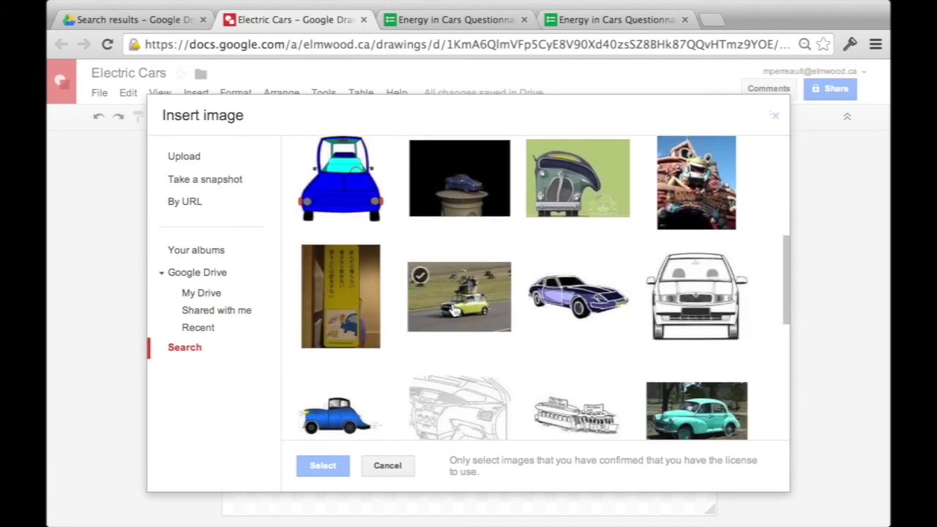
{"action": "scroll", "coordinate": [454, 309], "scroll_direction": "down", "scroll_amount": 8}
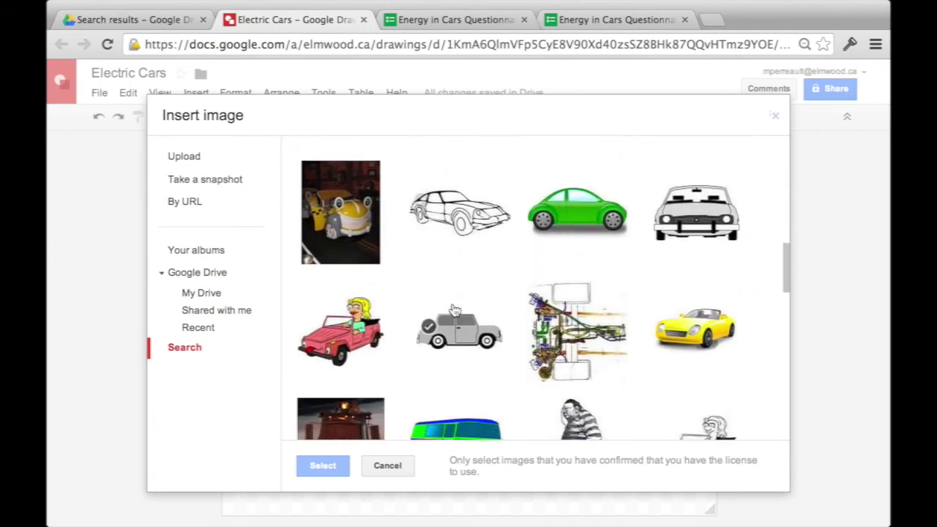
{"action": "scroll", "coordinate": [454, 310], "scroll_direction": "down", "scroll_amount": 3}
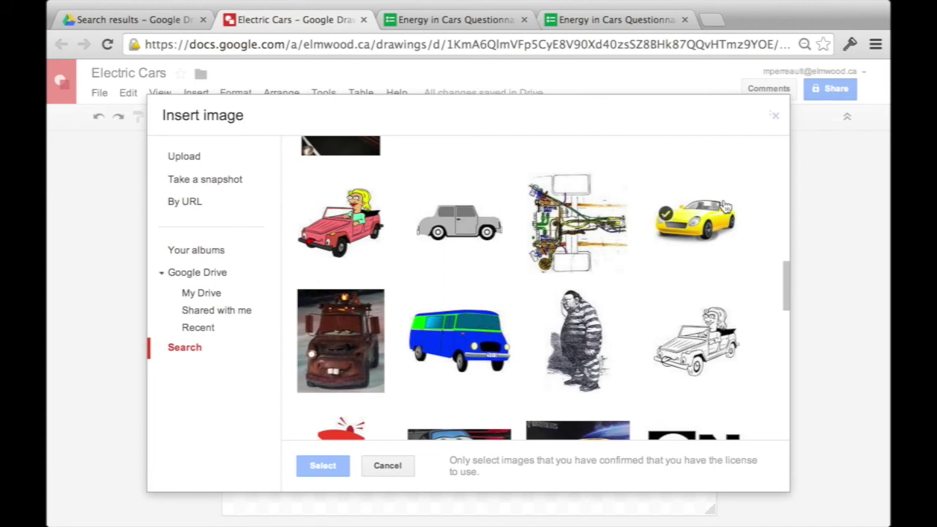
{"action": "left_click", "coordinate": [724, 208]}
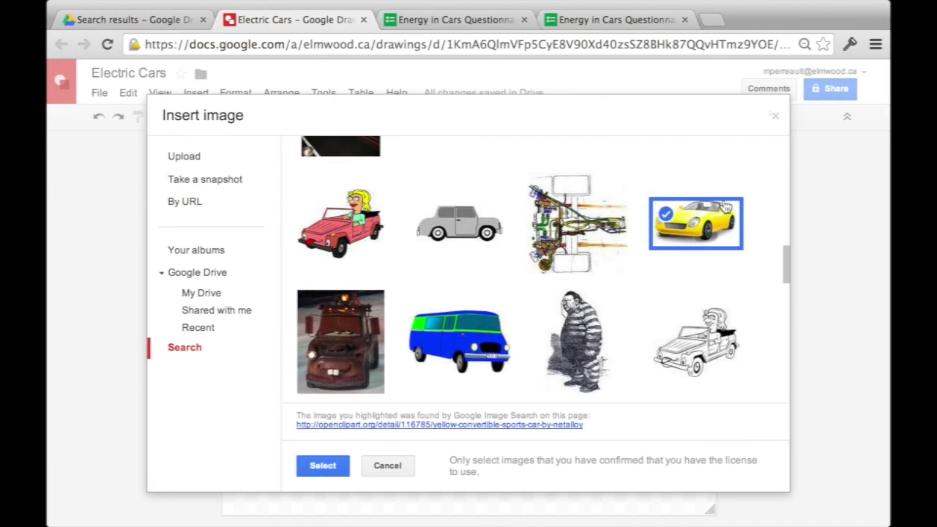
{"action": "left_click", "coordinate": [320, 466]}
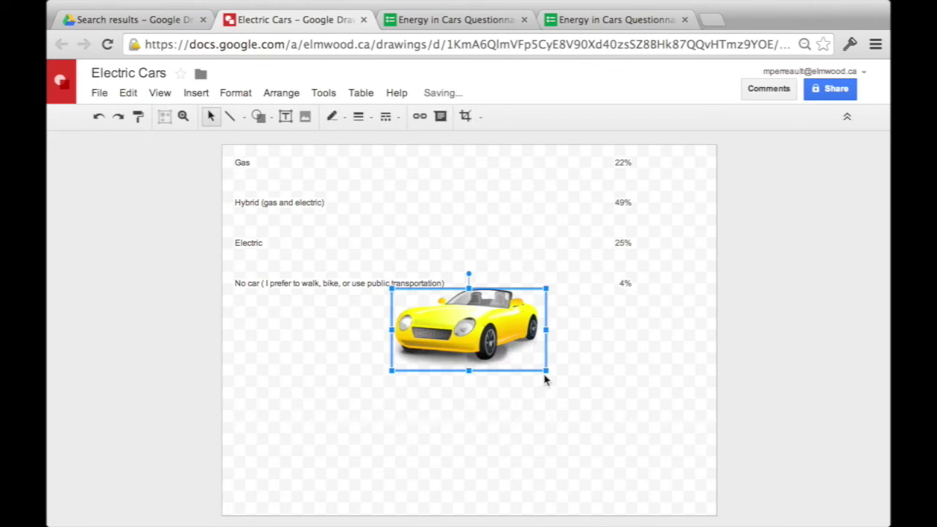
- Resize the yellow convertible smaller and place it in the Hybrid (gas and electric) row beside 49%
{"action": "left_click_drag", "start_coordinate": [488, 329], "coordinate": [508, 377]}
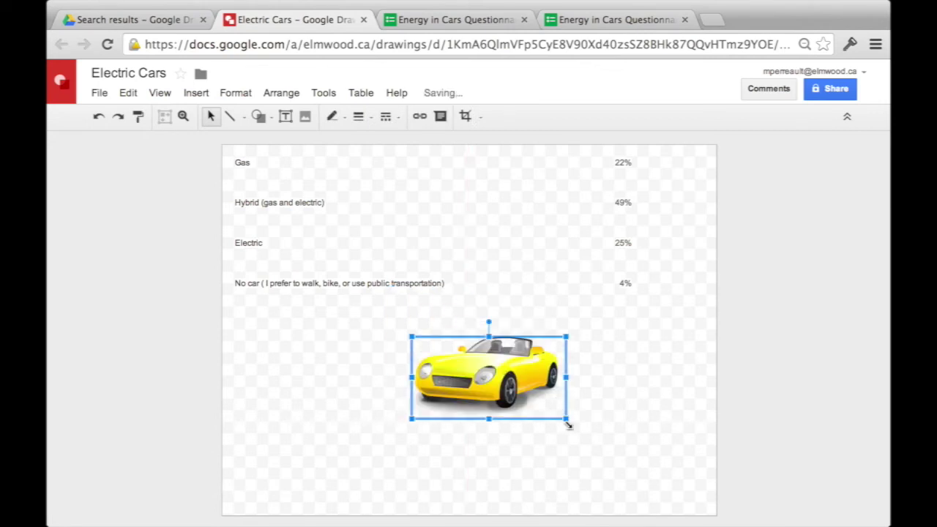
{"action": "left_click_drag", "start_coordinate": [570, 418], "coordinate": [587, 430]}
{"action": "left_click", "coordinate": [592, 185]}
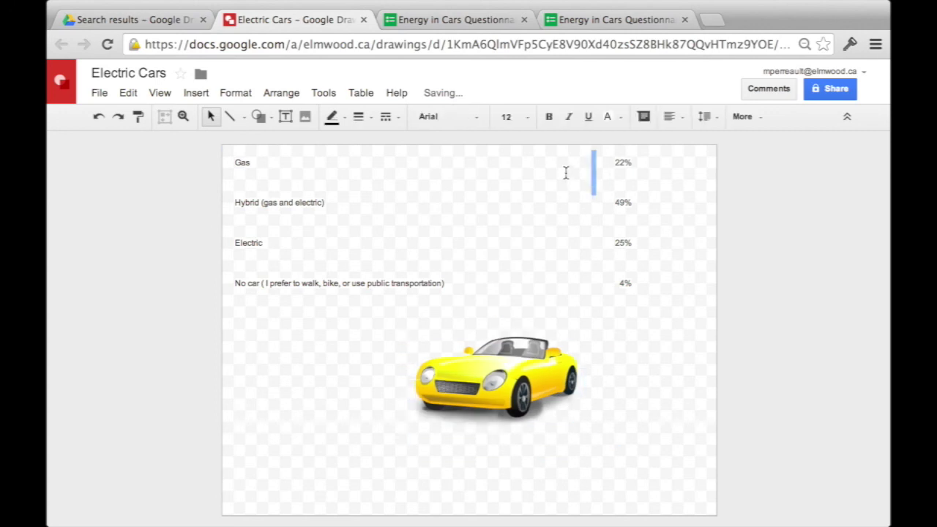
{"action": "left_click", "coordinate": [589, 161]}
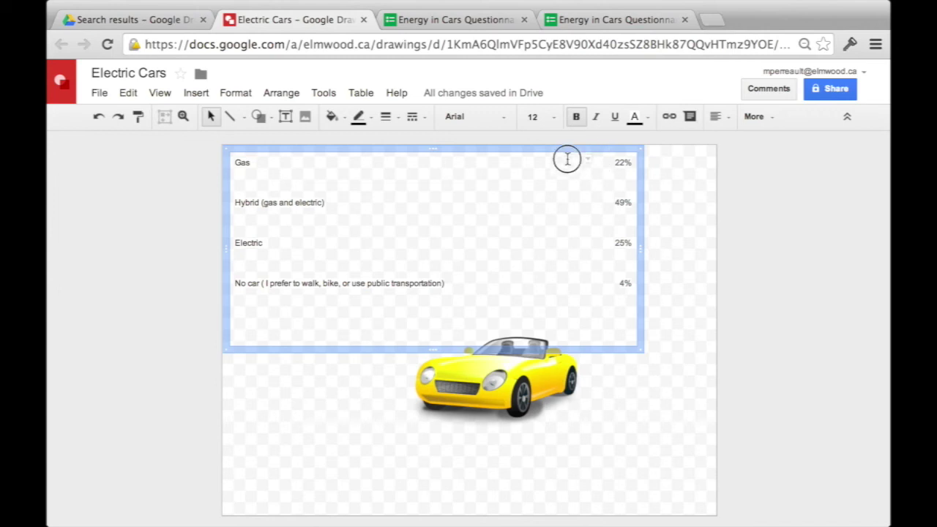
{"action": "left_click", "coordinate": [516, 372]}
{"action": "left_click_drag", "start_coordinate": [515, 372], "coordinate": [519, 210]}
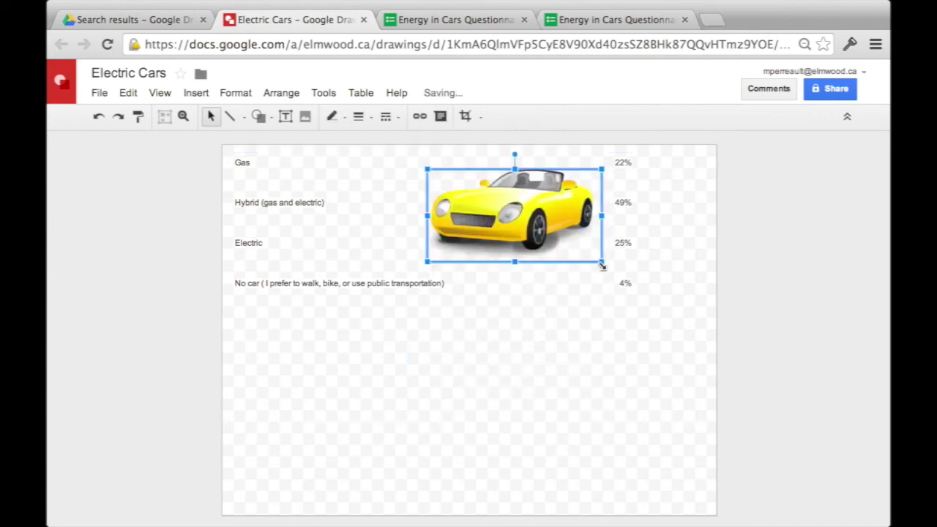
{"action": "left_click_drag", "start_coordinate": [601, 262], "coordinate": [524, 222]}
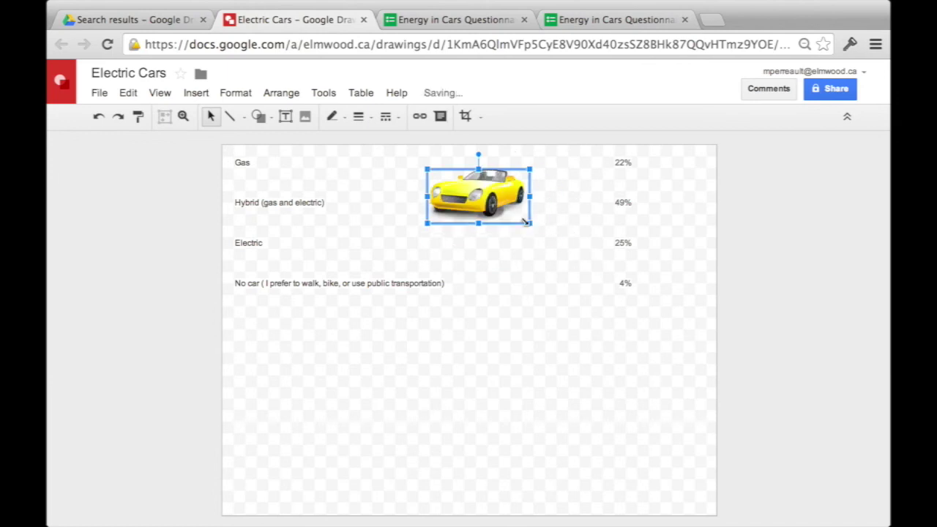
{"action": "left_click_drag", "start_coordinate": [475, 192], "coordinate": [560, 212]}
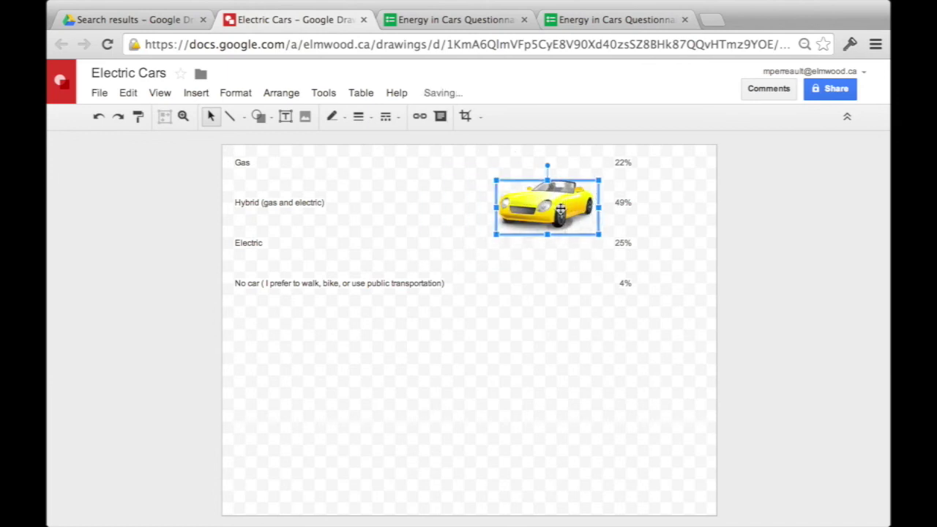
{"action": "left_click", "coordinate": [558, 380]}
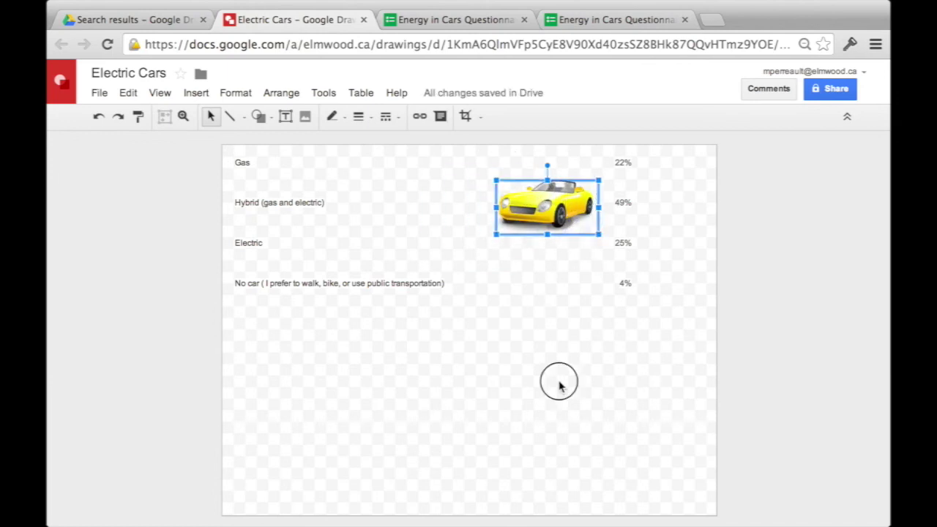
- Move the results list down the page, keeping the yellow car beside Hybrid
{"action": "left_click", "coordinate": [327, 236]}
{"action": "left_click_drag", "start_coordinate": [325, 153], "coordinate": [323, 229]}
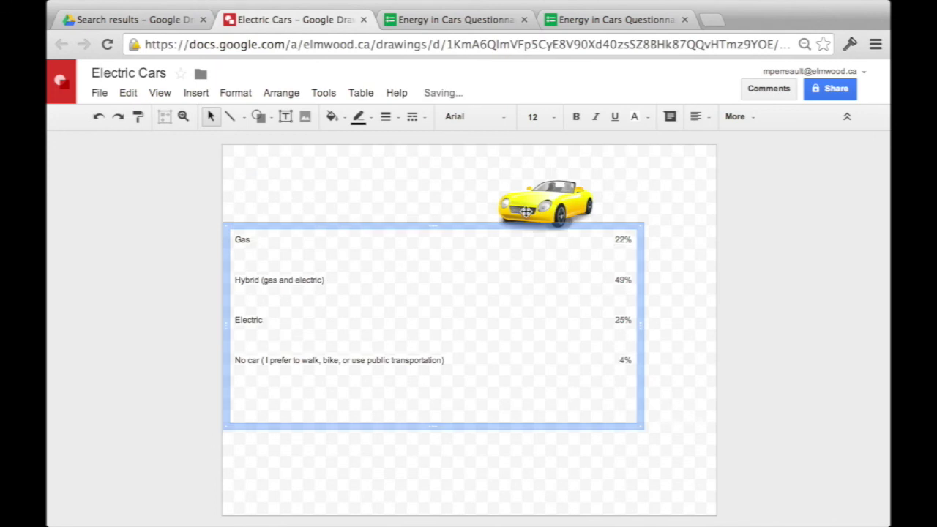
{"action": "left_click_drag", "start_coordinate": [546, 196], "coordinate": [542, 268]}
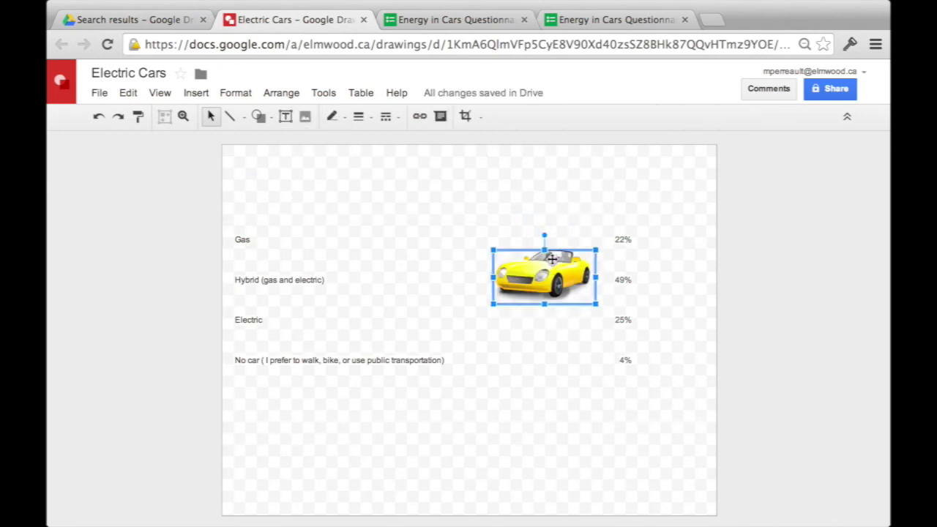
- Place a smaller copy of the yellow convertible in the Electric row beside 25%
{"action": "left_click_drag", "start_coordinate": [556, 259], "coordinate": [548, 316]}
{"action": "left_click", "coordinate": [521, 413]}
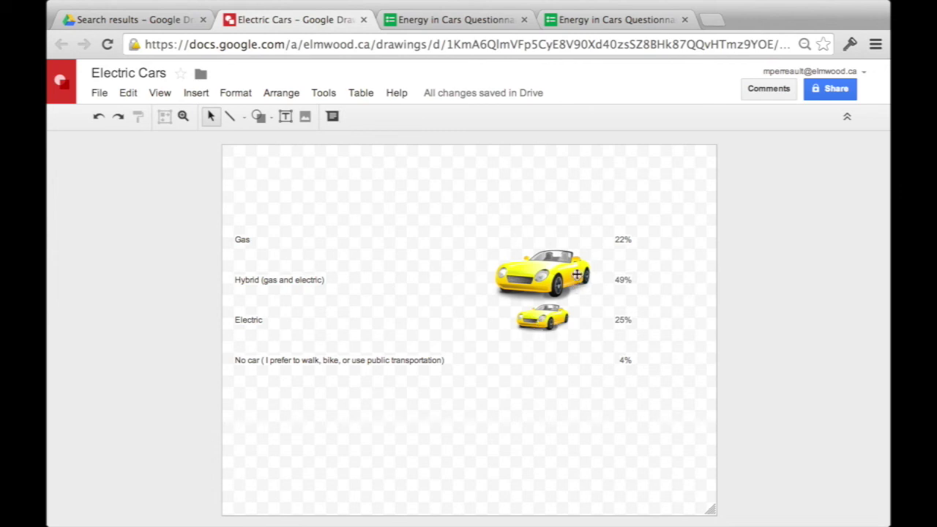
{"action": "left_click", "coordinate": [545, 316]}
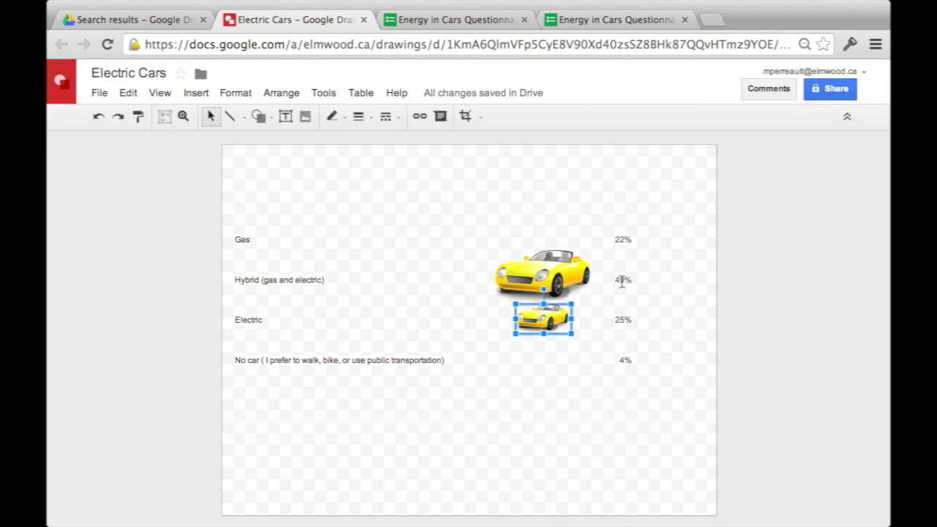
{"action": "left_click", "coordinate": [647, 336]}
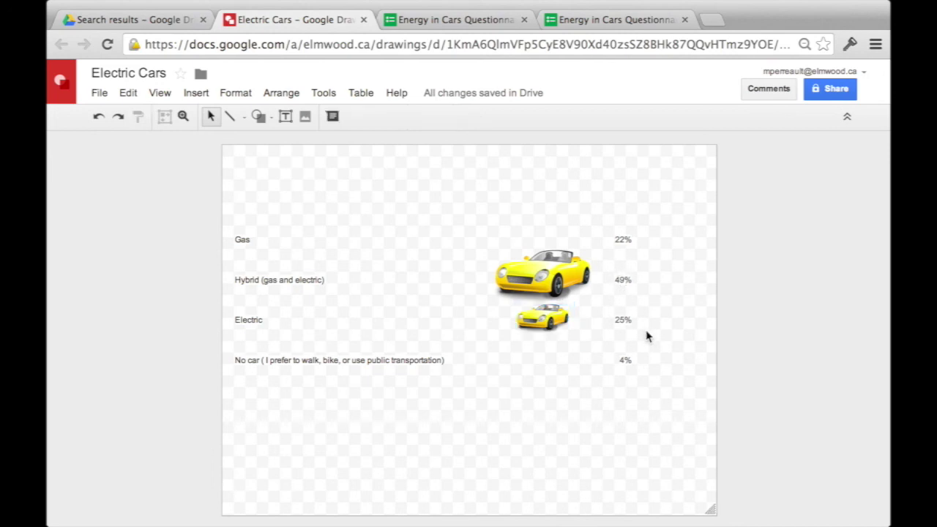